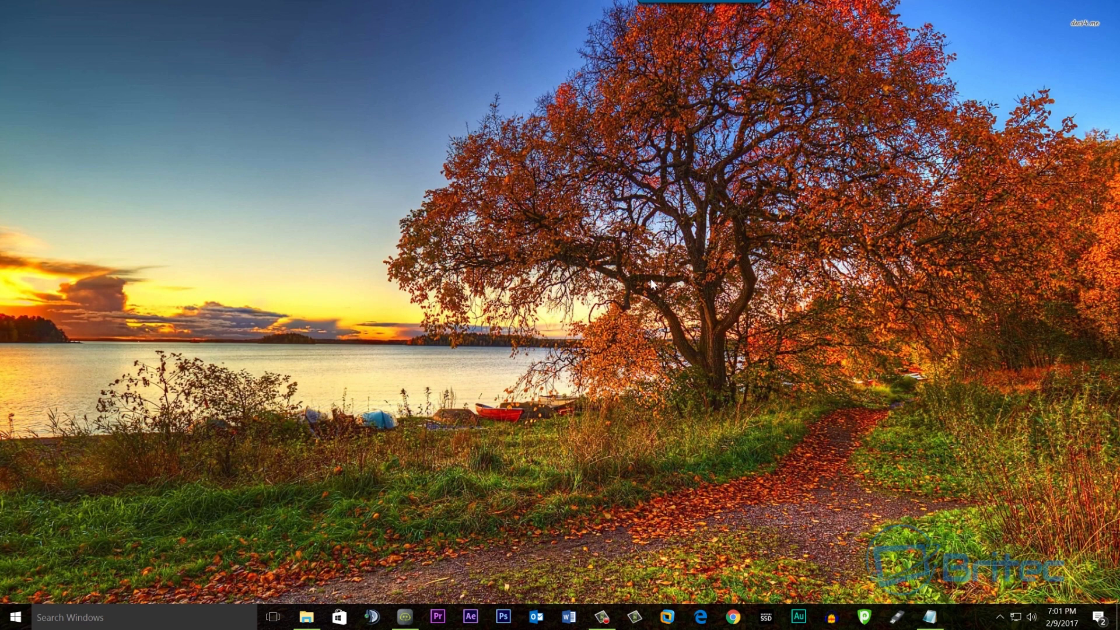
# Step: Open Audacity beside File Explorer and import test.WAV as a copy, giving a stereo 96000 Hz track
pyautogui.click(839, 617)
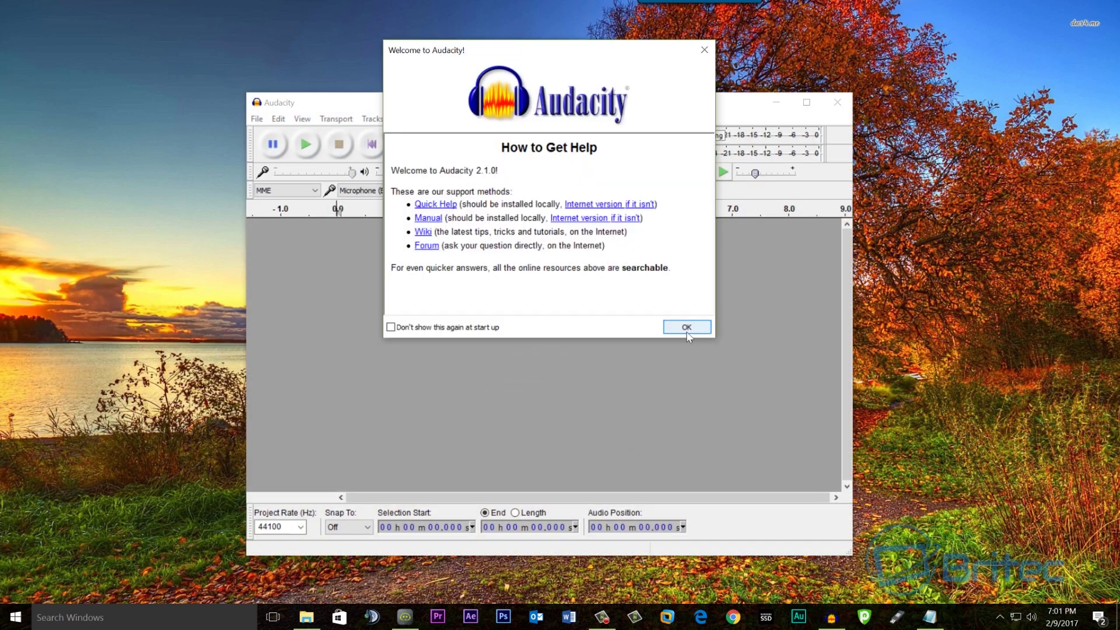
pyautogui.click(685, 326)
pyautogui.moveTo(533, 107); pyautogui.dragTo(1119, 107)
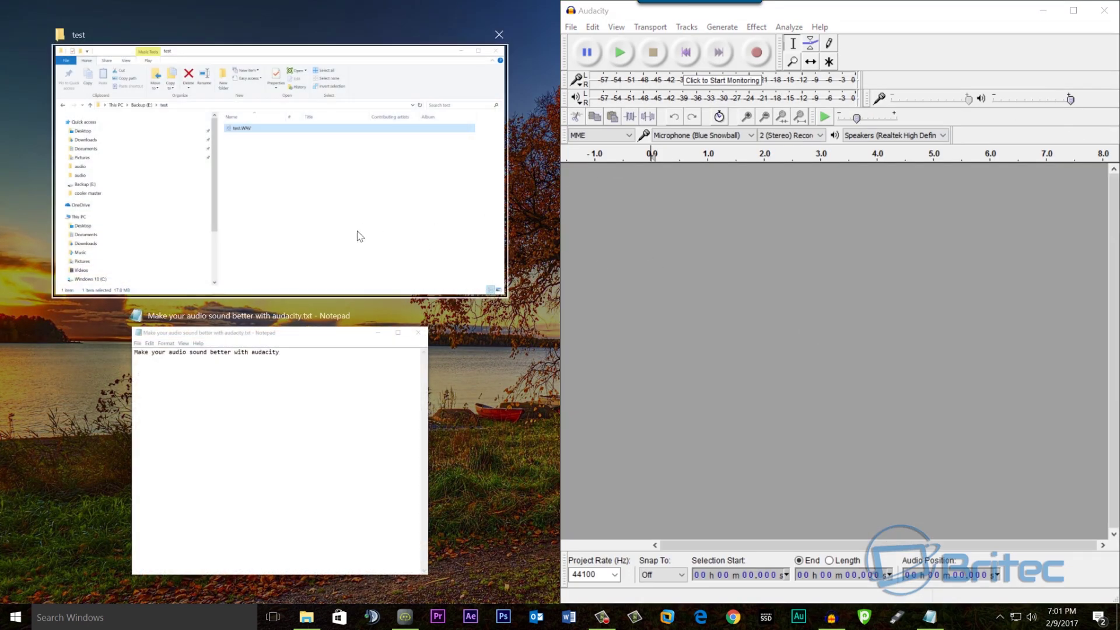
pyautogui.click(352, 224)
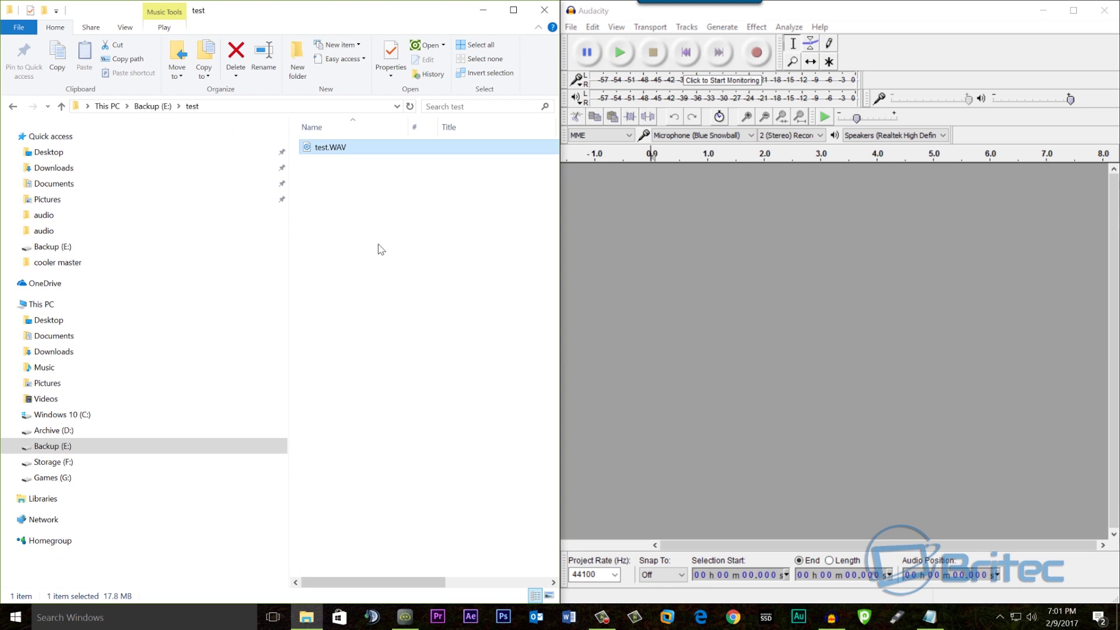
pyautogui.moveTo(326, 150); pyautogui.dragTo(716, 286)
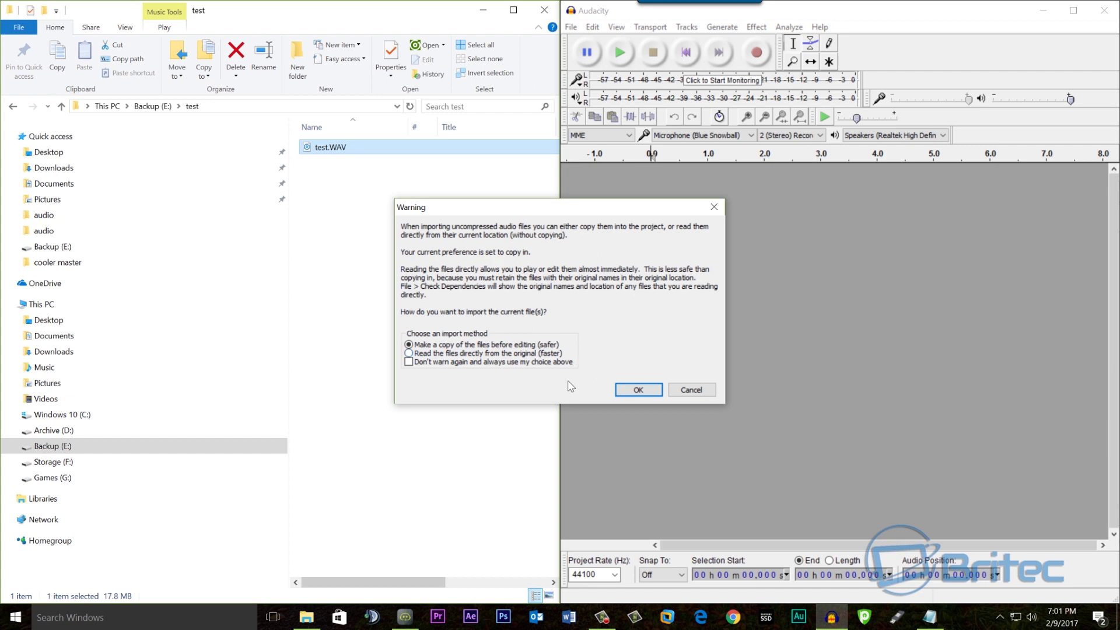
pyautogui.click(630, 394)
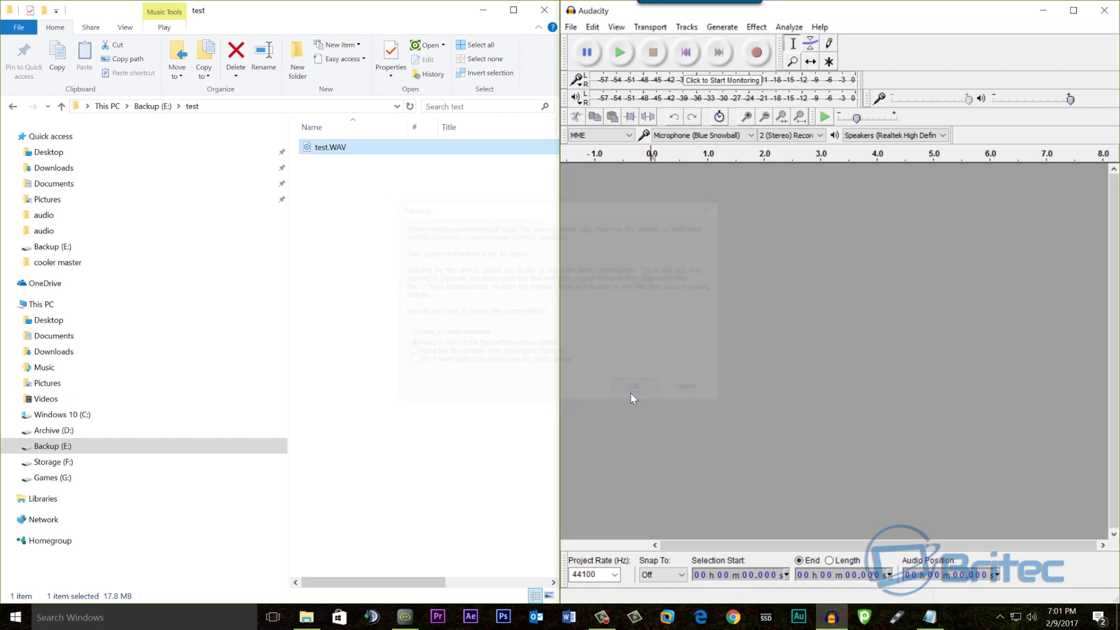
# Step: Hide Explorer, centre the Audacity window, and preview the recording from 0.755 s
pyautogui.click(483, 11)
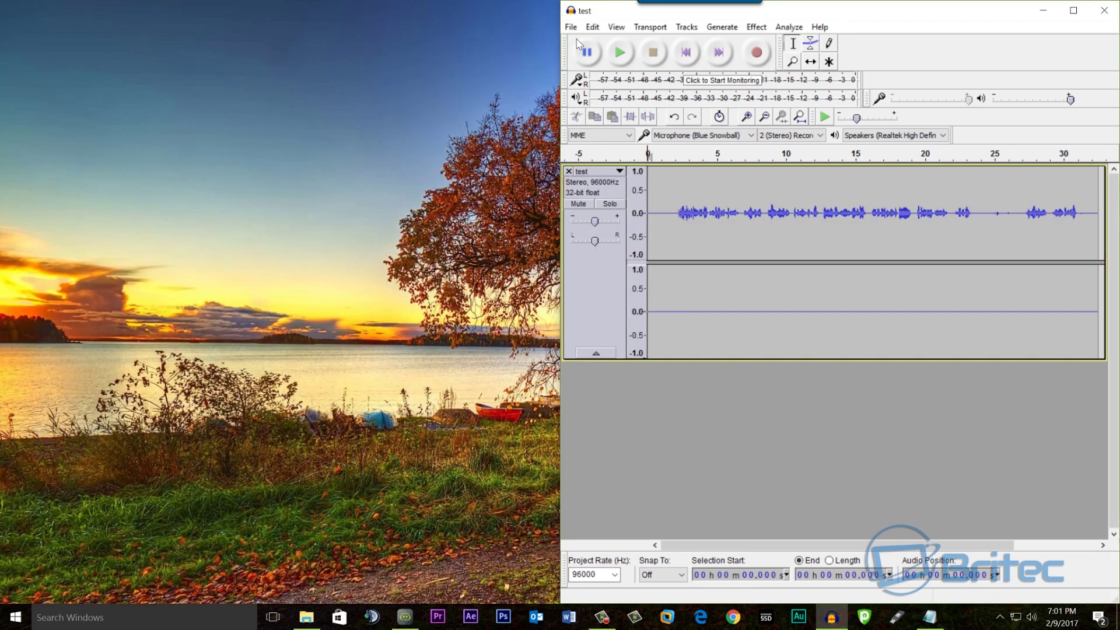
pyautogui.moveTo(933, 18); pyautogui.dragTo(583, 99)
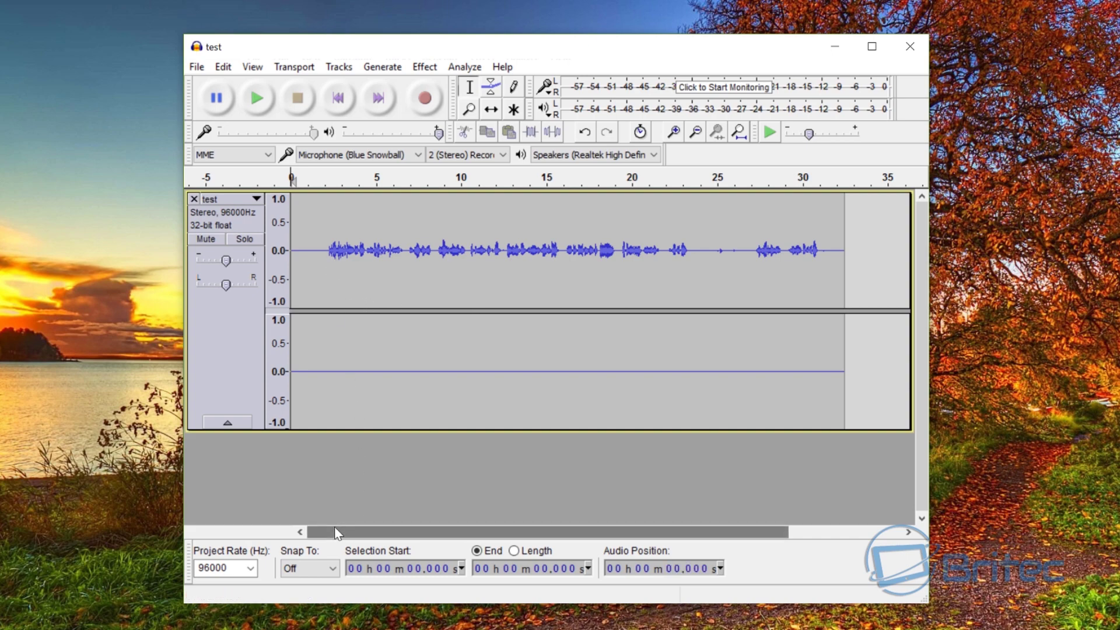
pyautogui.moveTo(328, 256); pyautogui.dragTo(290, 257)
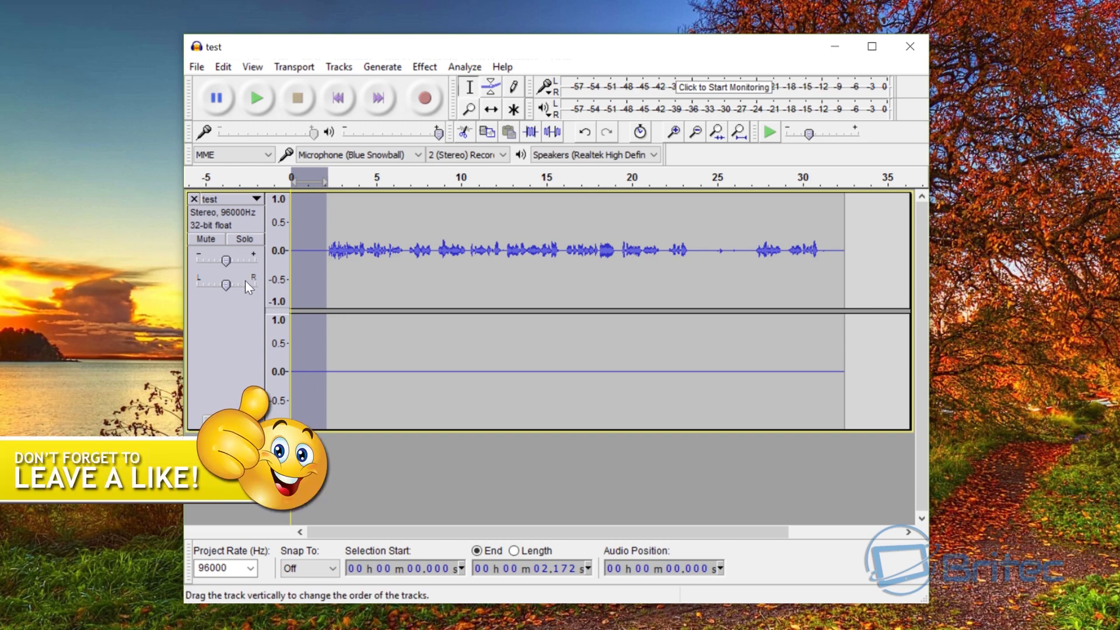
pyautogui.click(340, 266)
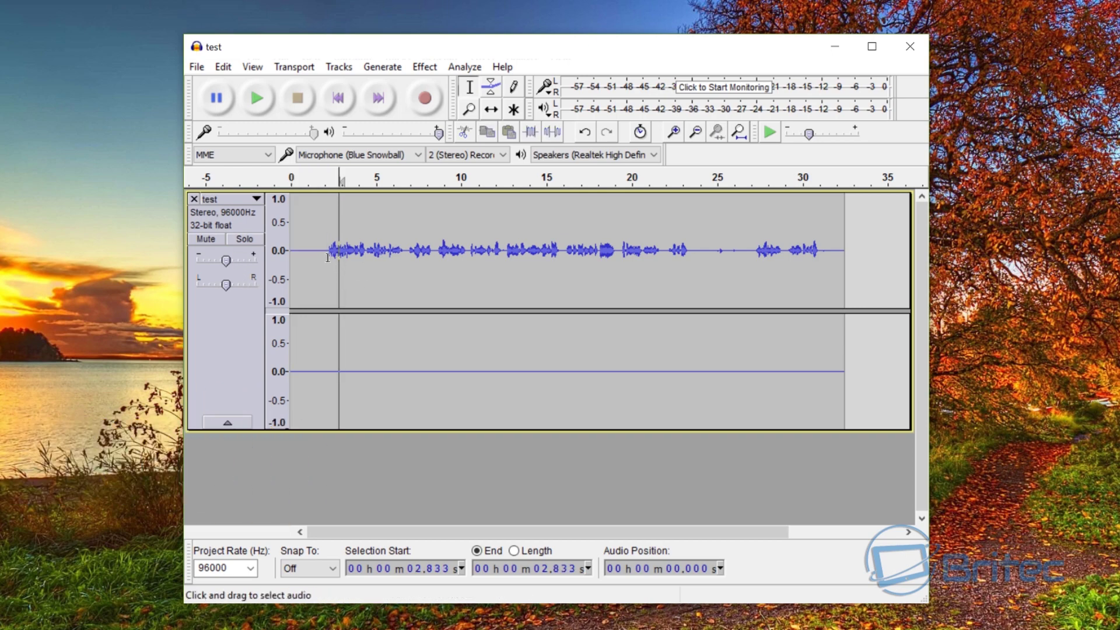
pyautogui.click(304, 350)
pyautogui.click(261, 98)
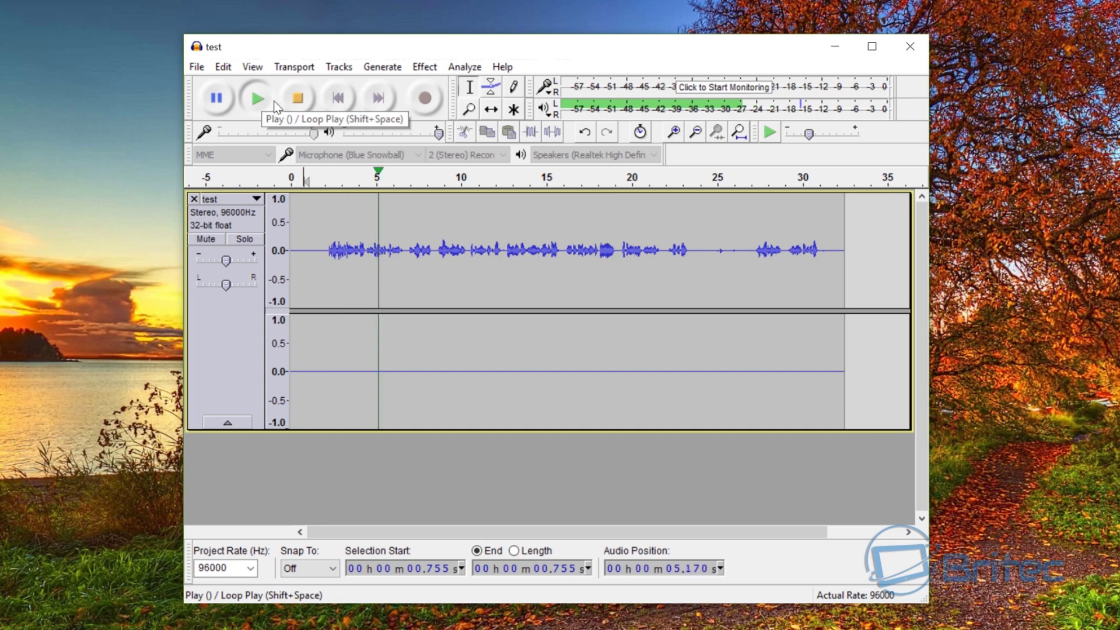
pyautogui.click(292, 101)
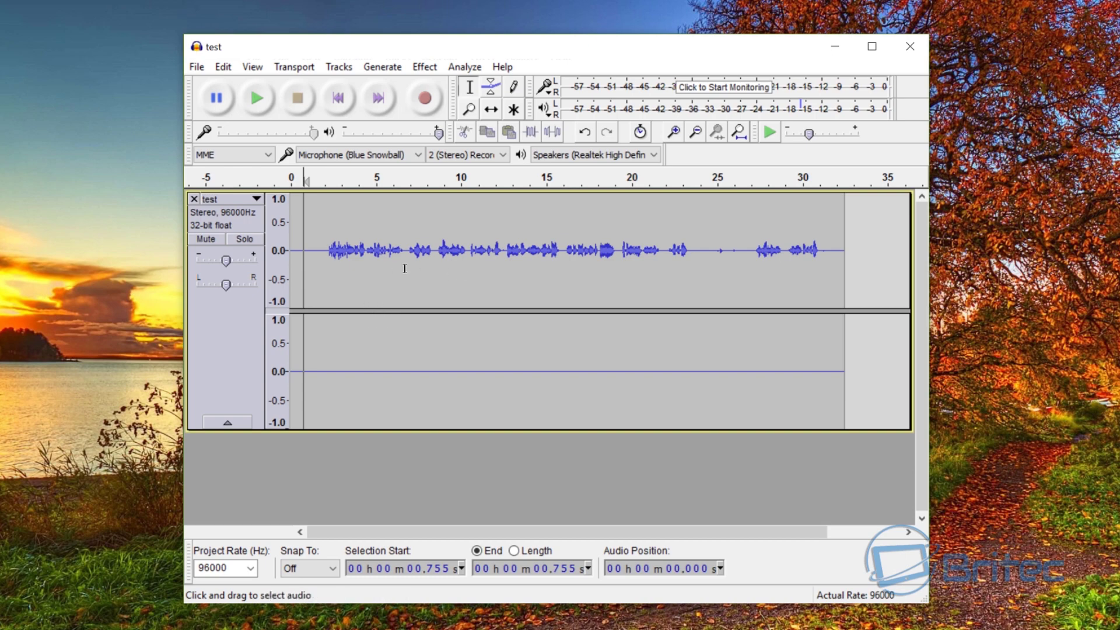
# Step: Undo Split to Mono and move the play cursor through the track, ending at 8.687 s
pyautogui.click(224, 66)
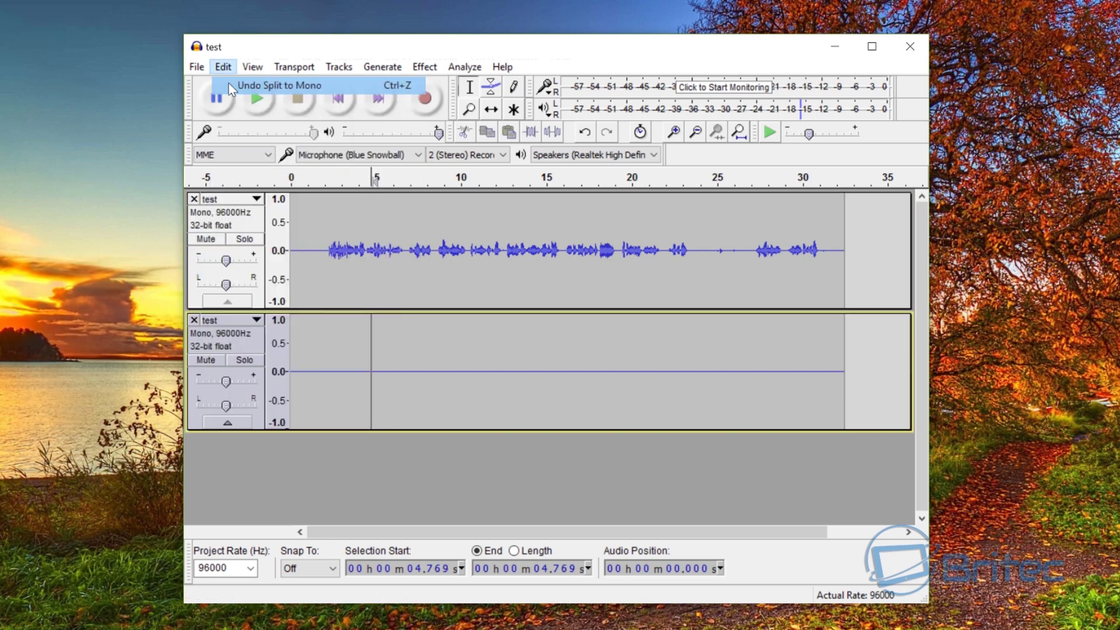
pyautogui.click(229, 82)
pyautogui.click(328, 357)
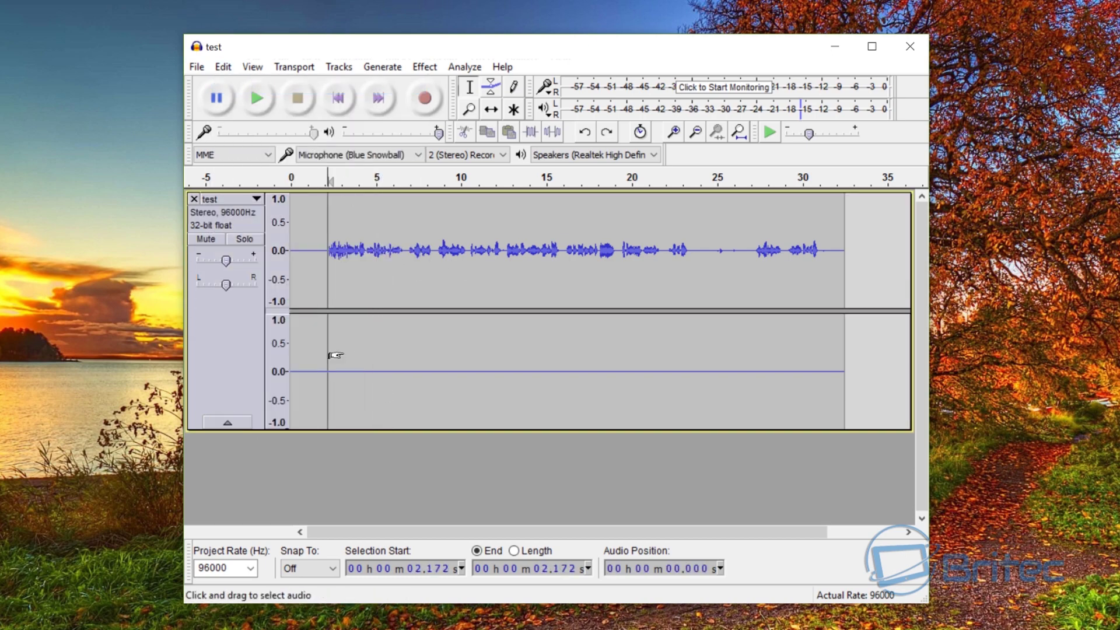
pyautogui.click(322, 352)
pyautogui.click(378, 371)
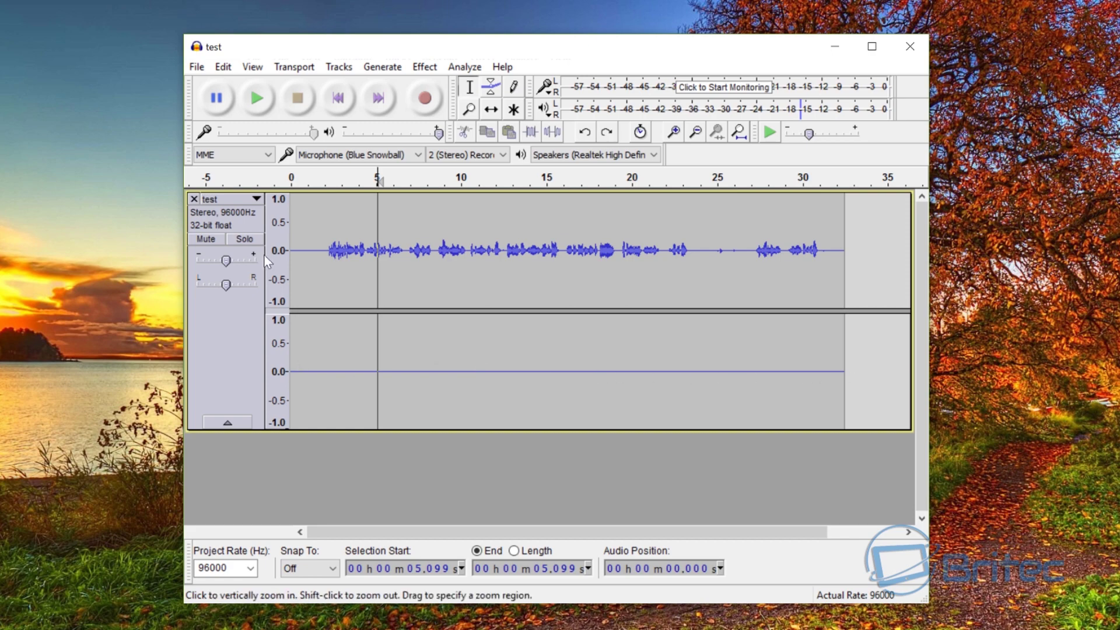
pyautogui.click(438, 367)
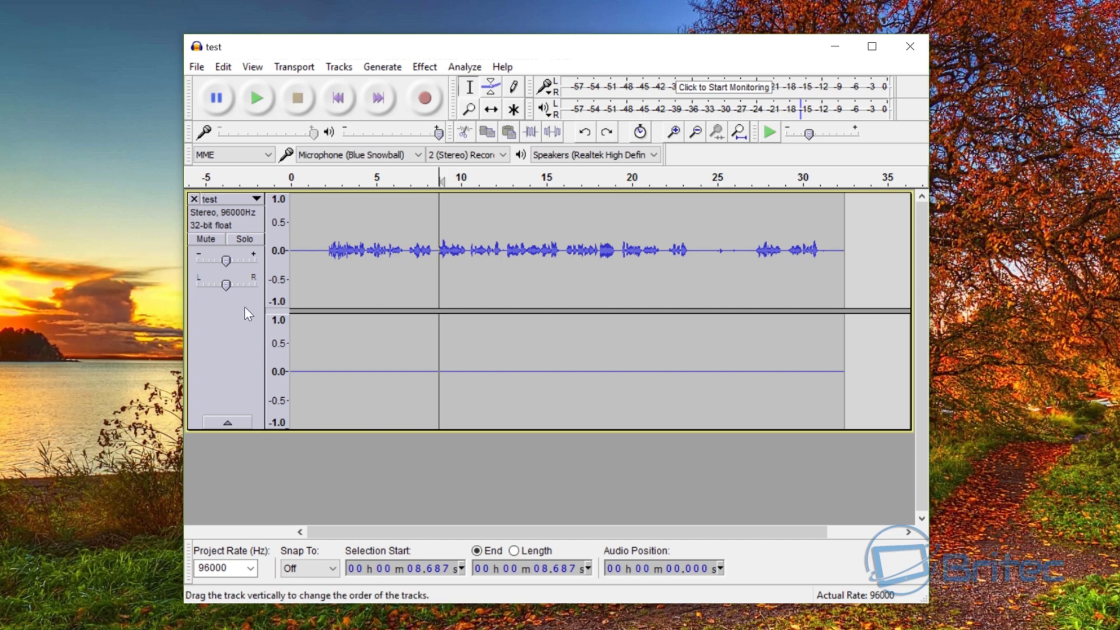
# Step: Split the stereo track, delete the silent right channel, and play the left track from 1.086 s
pyautogui.click(256, 198)
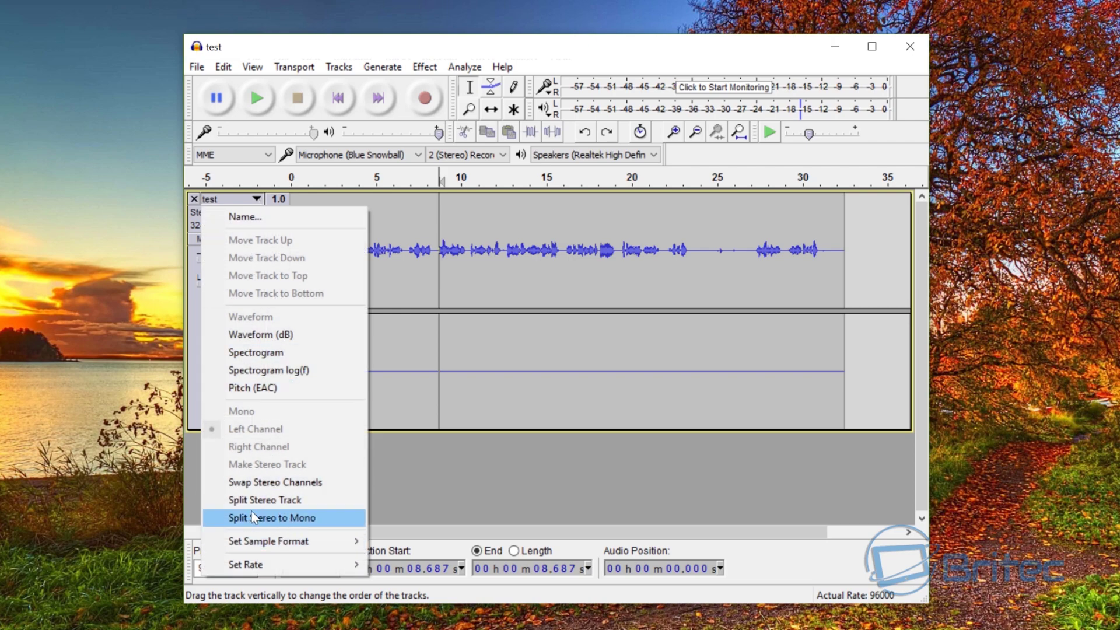
pyautogui.click(281, 501)
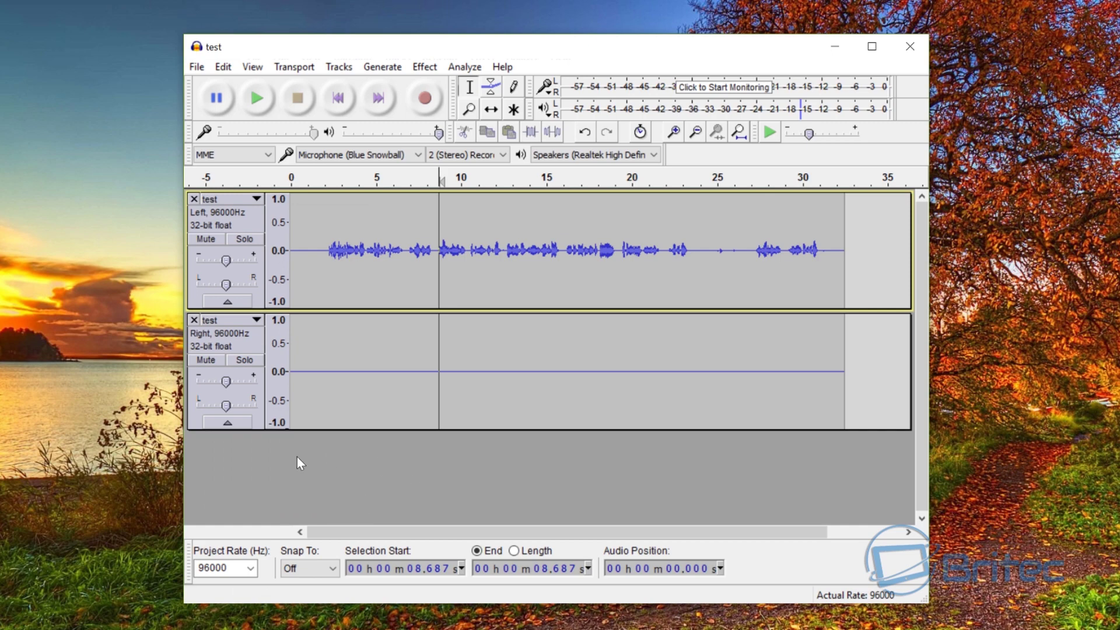
pyautogui.click(247, 201)
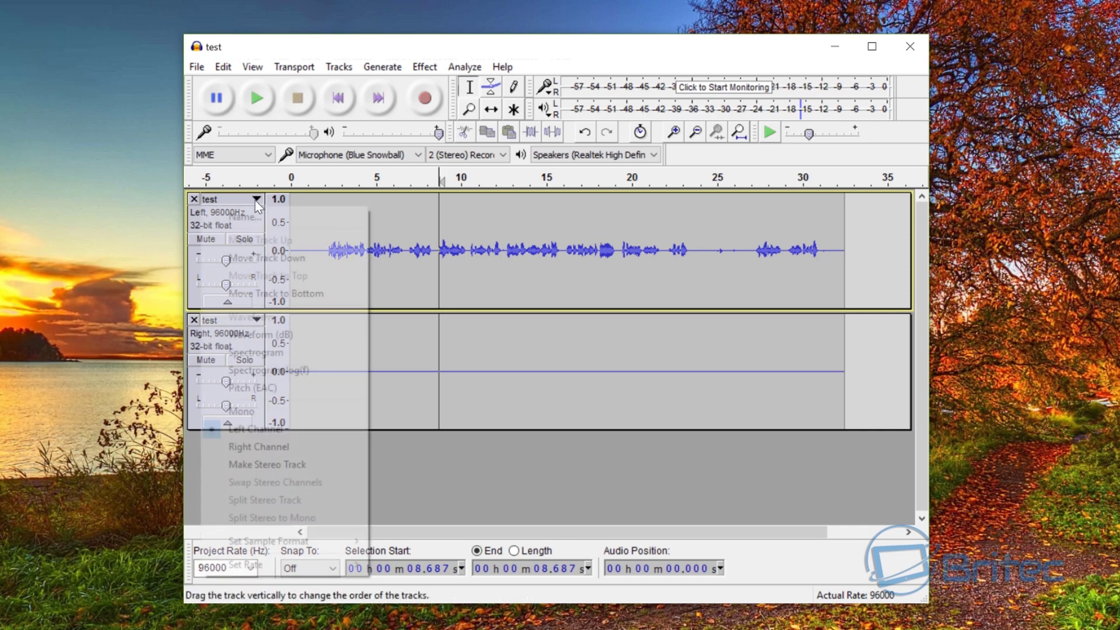
pyautogui.click(464, 380)
pyautogui.click(331, 376)
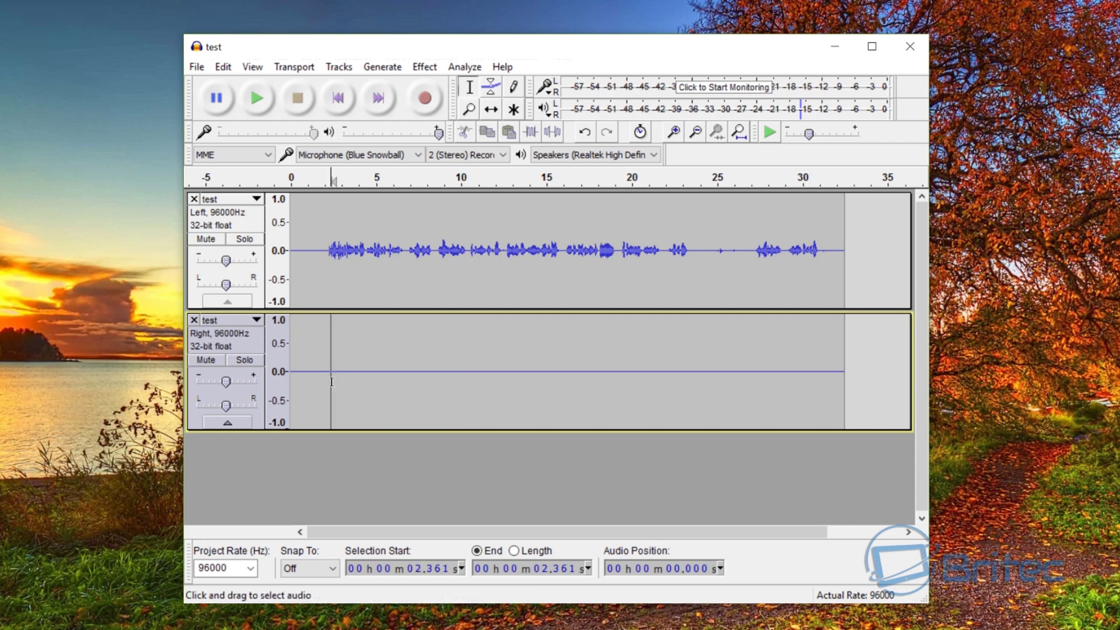
pyautogui.click(194, 319)
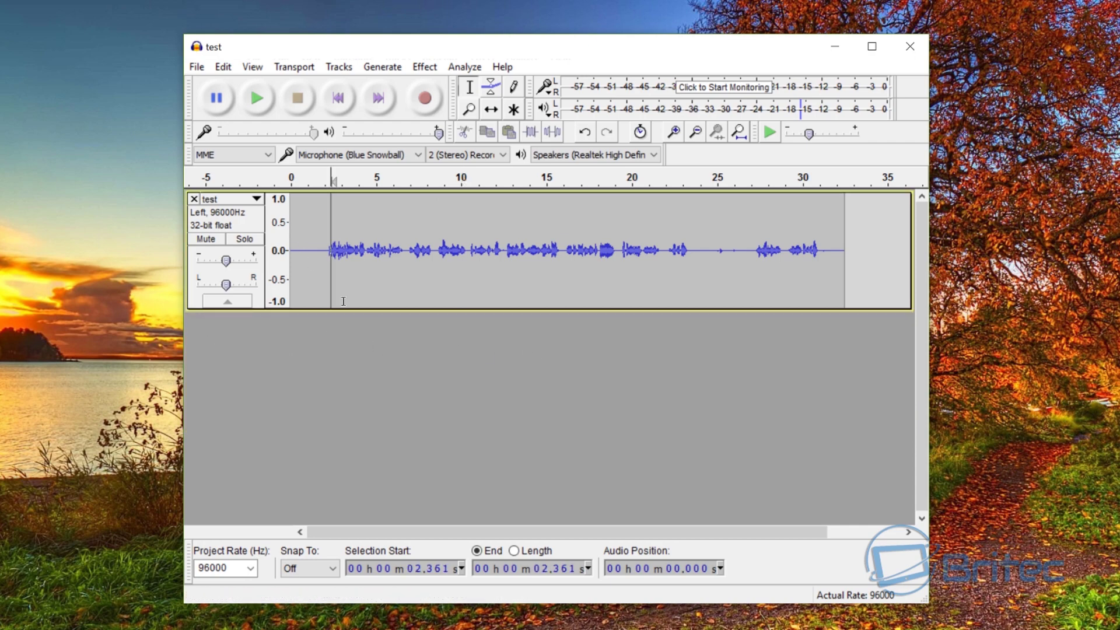
pyautogui.click(311, 225)
pyautogui.click(261, 102)
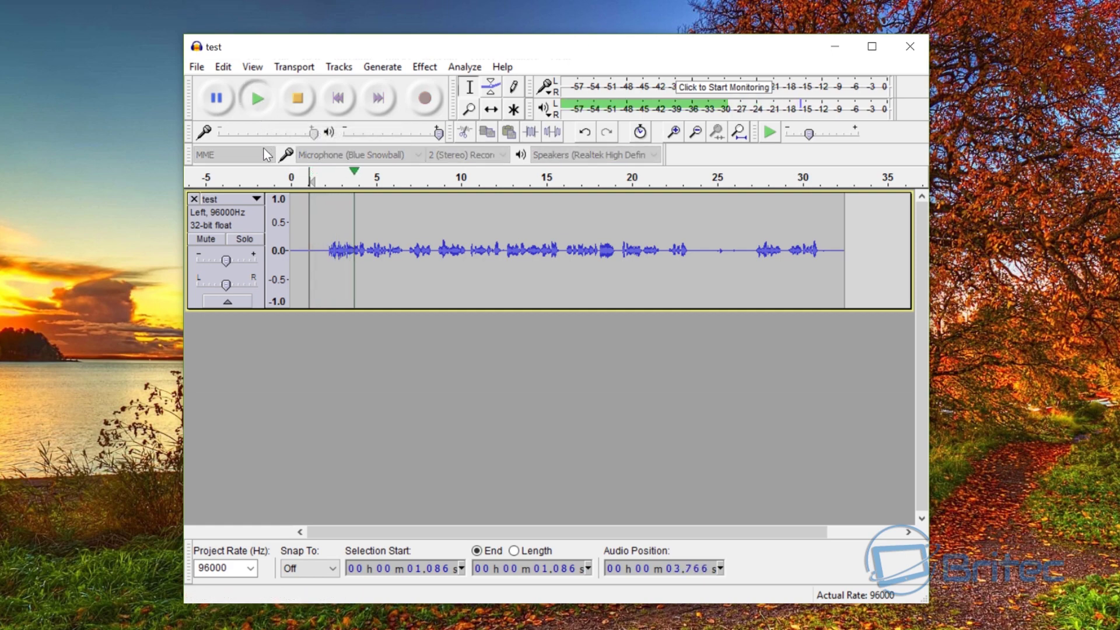
# Step: Stop playback and undo back to the original single stereo track
pyautogui.click(298, 99)
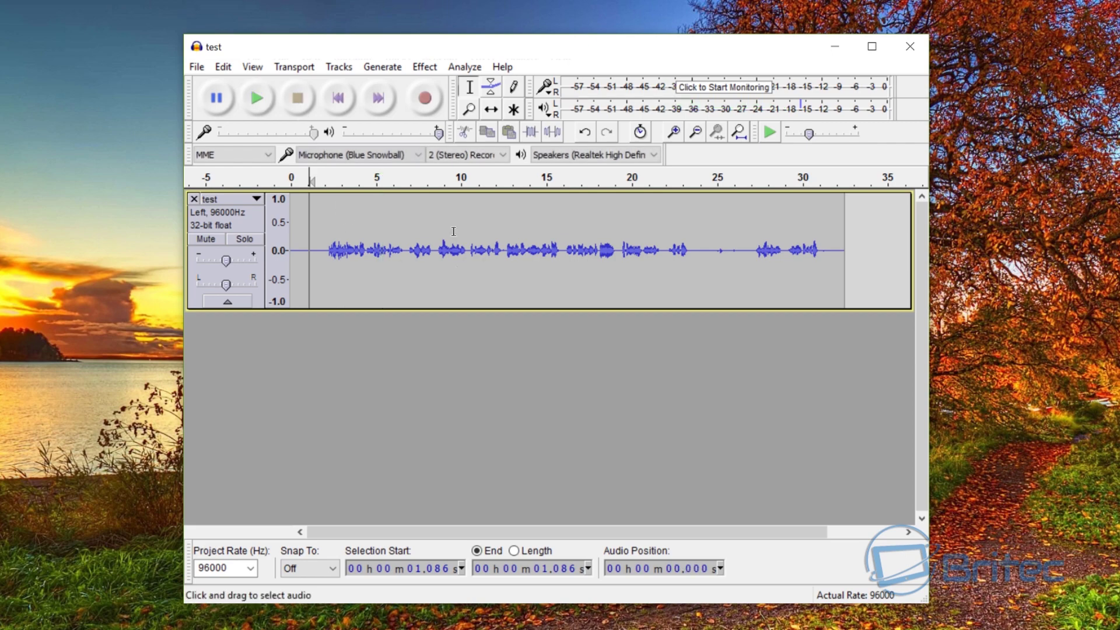
pyautogui.click(222, 68)
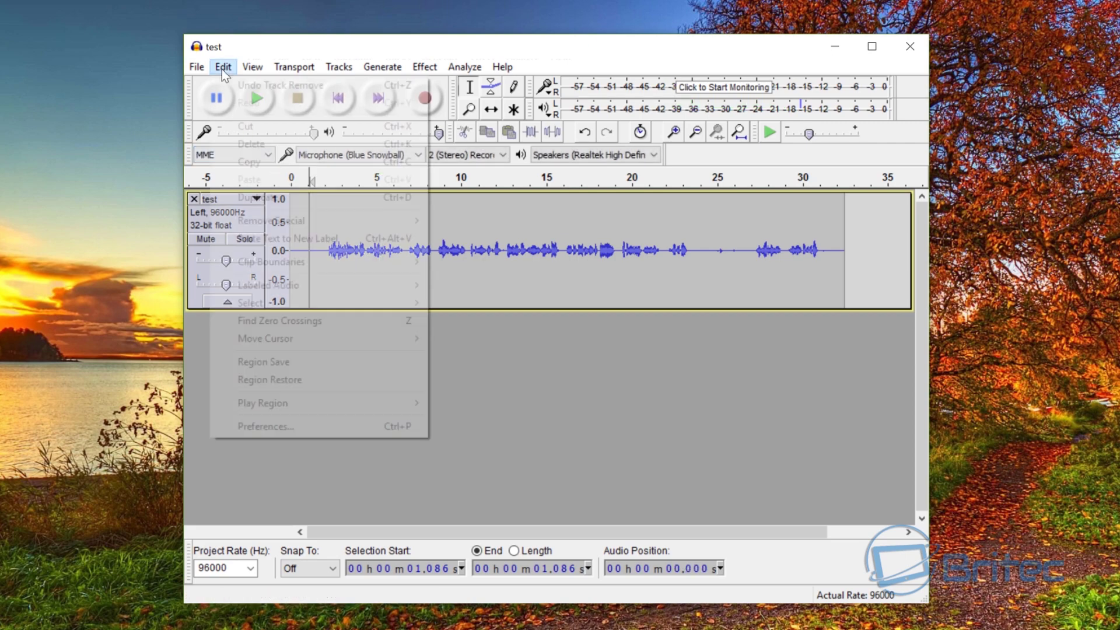
pyautogui.click(256, 86)
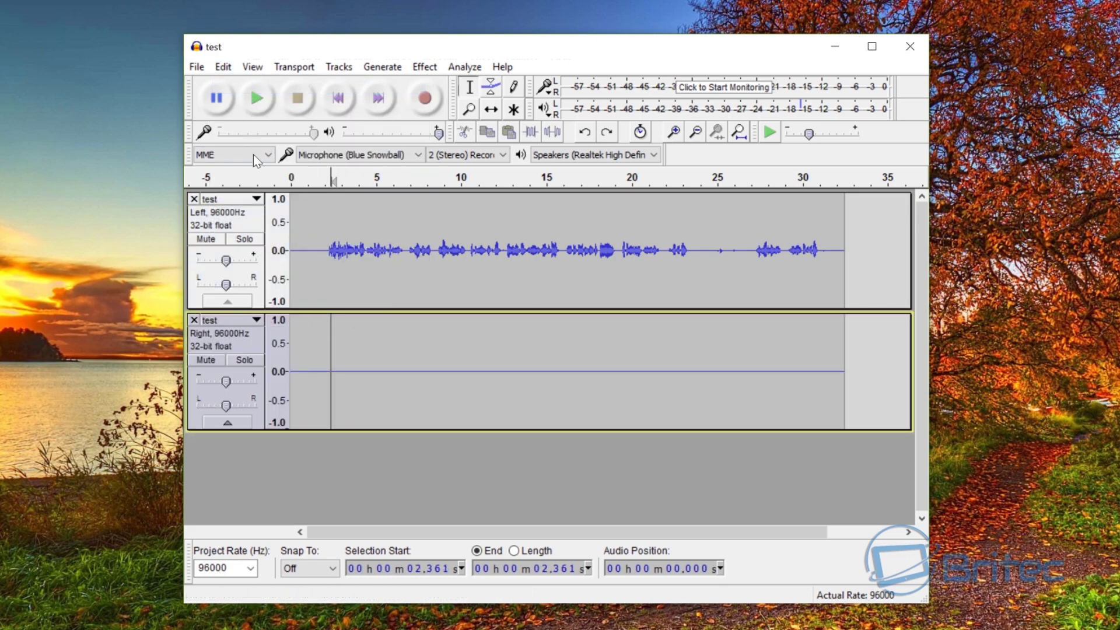
pyautogui.click(233, 68)
pyautogui.click(236, 92)
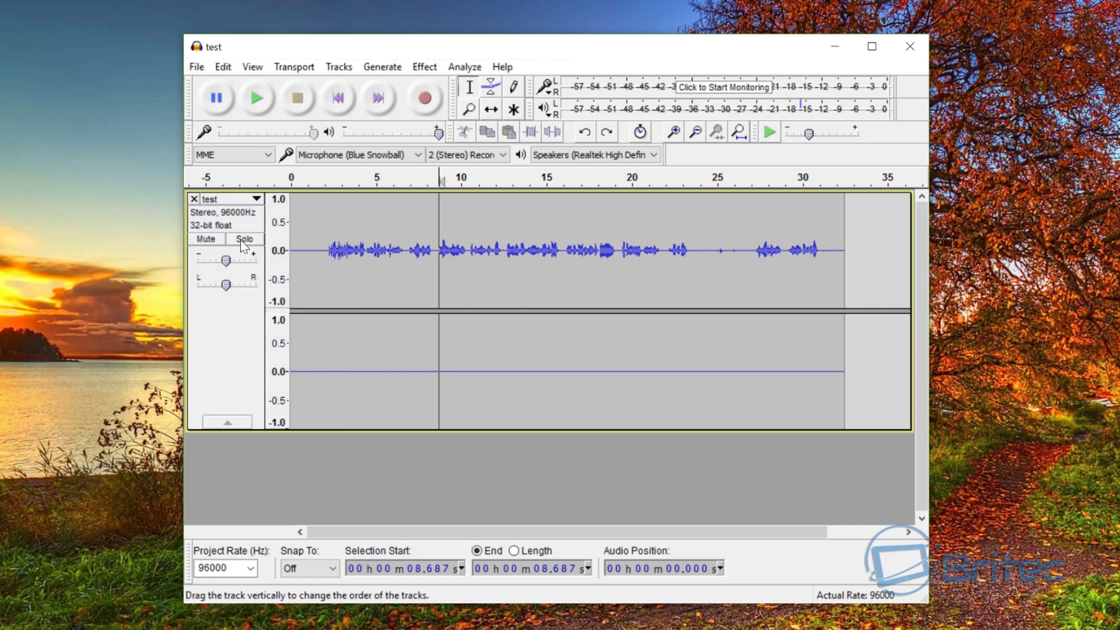
# Step: Split the stereo track to mono, delete the lower track, and mark a short stretch before the speech
pyautogui.click(256, 200)
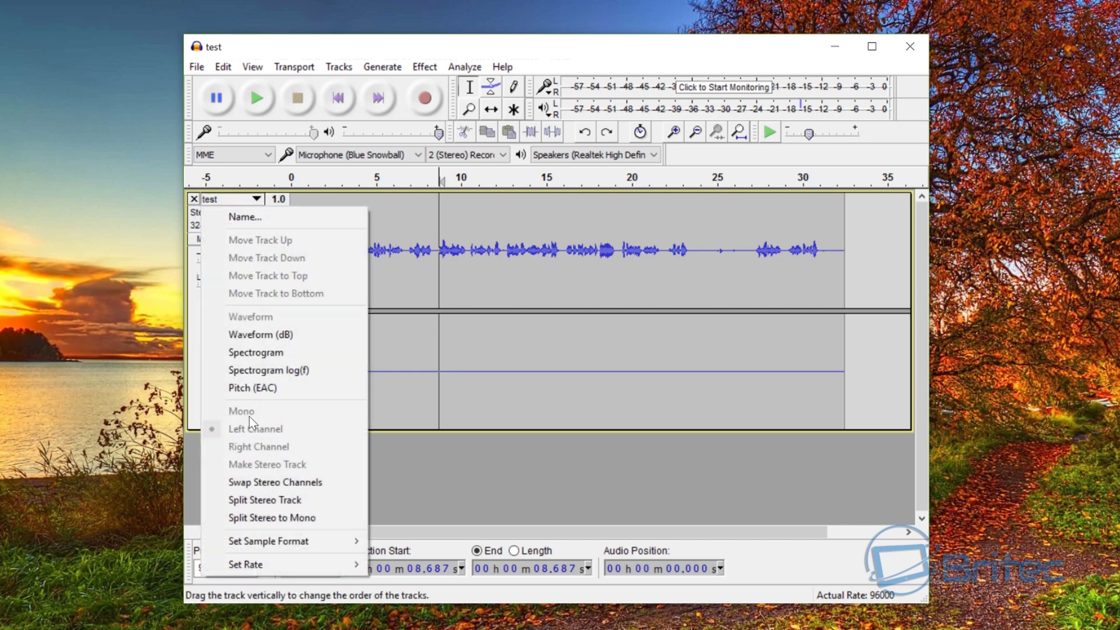
pyautogui.click(291, 518)
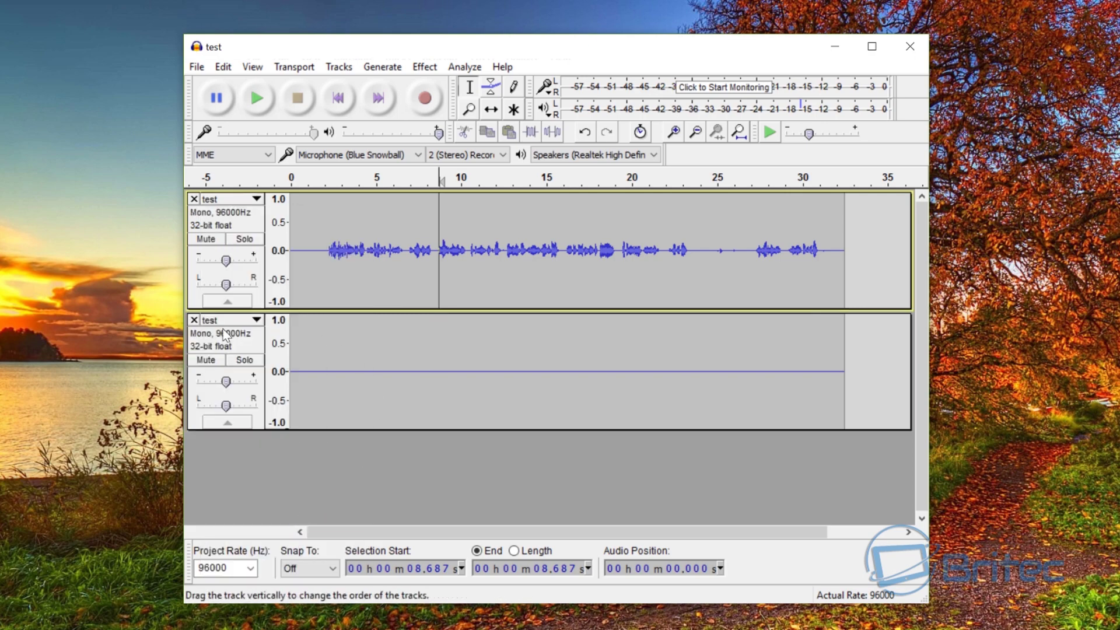
pyautogui.click(194, 320)
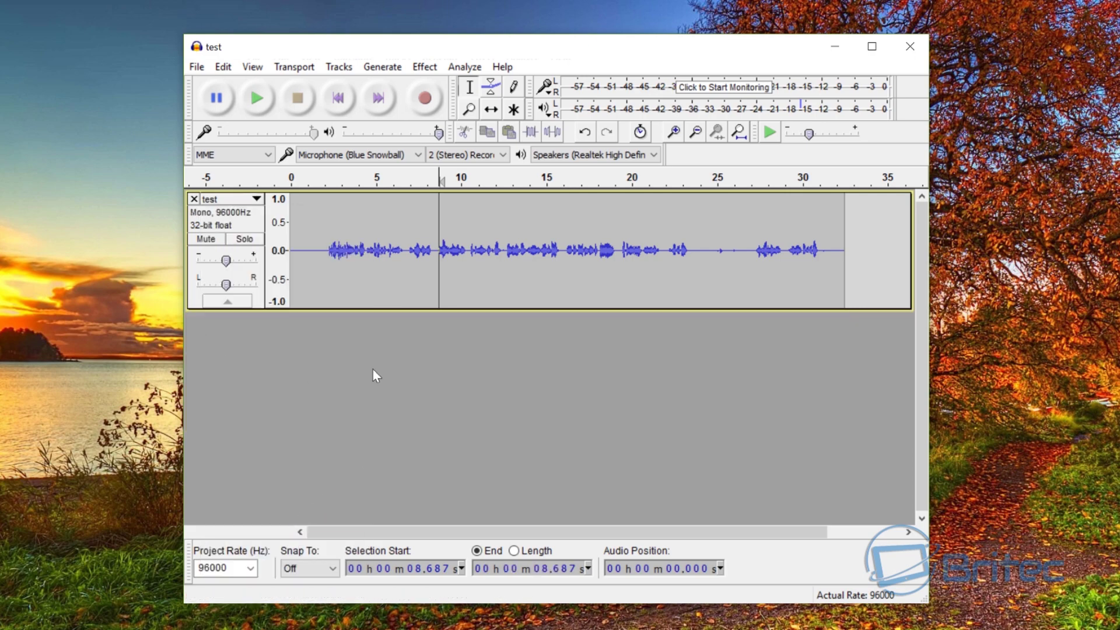
pyautogui.click(329, 241)
pyautogui.moveTo(329, 243); pyautogui.dragTo(323, 244)
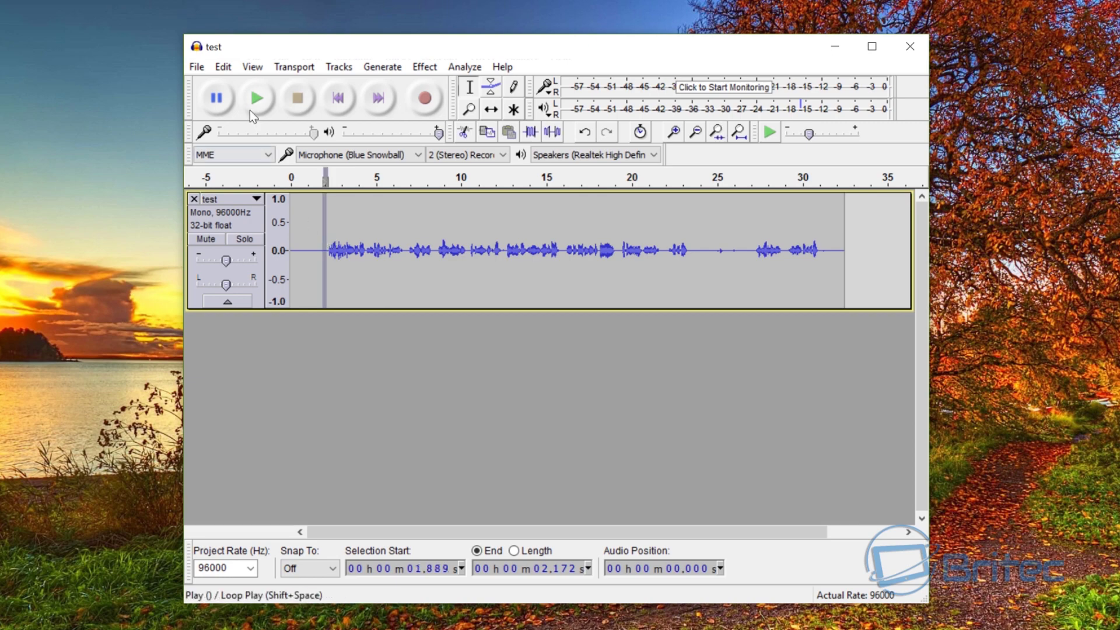
# Step: Preview the recording and select the silent lead-in from 0 to 2.172 s
pyautogui.click(253, 101)
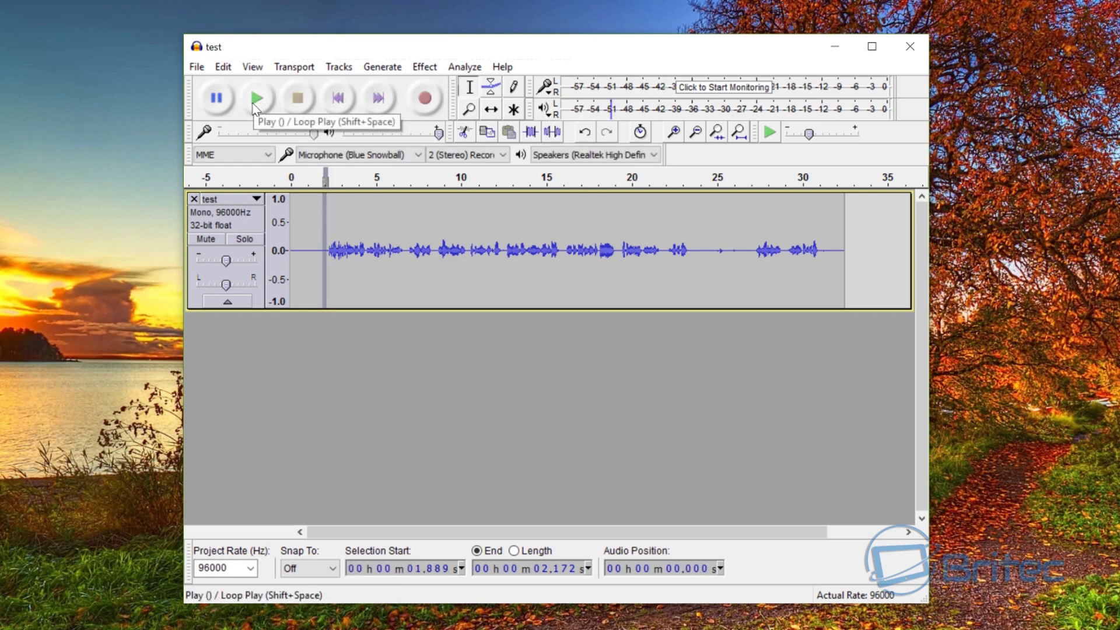
pyautogui.click(295, 242)
pyautogui.click(261, 101)
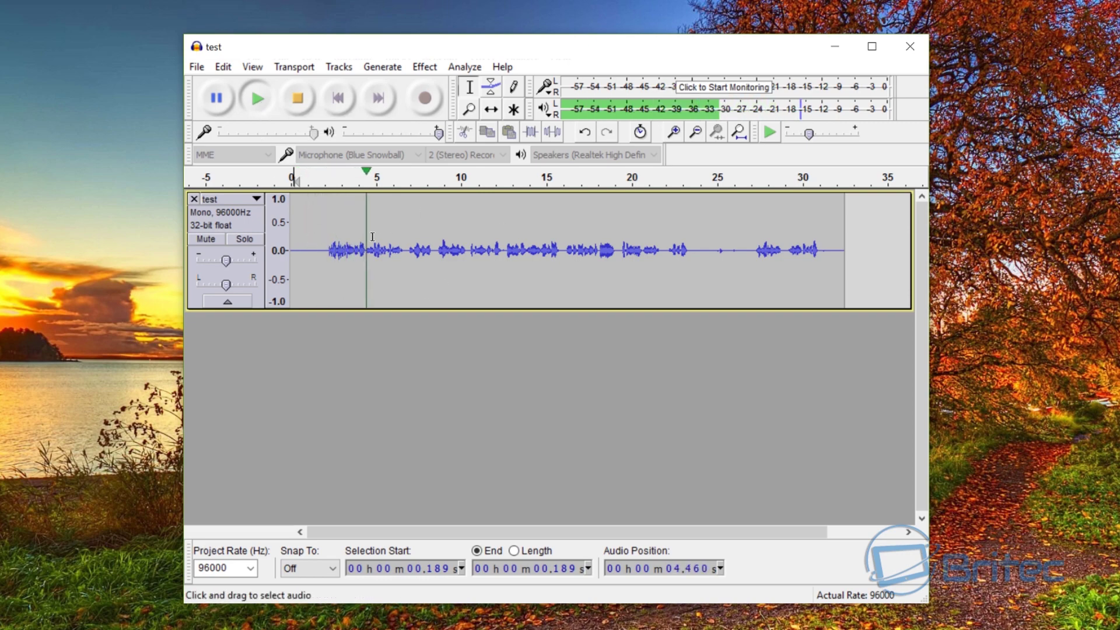
pyautogui.click(299, 105)
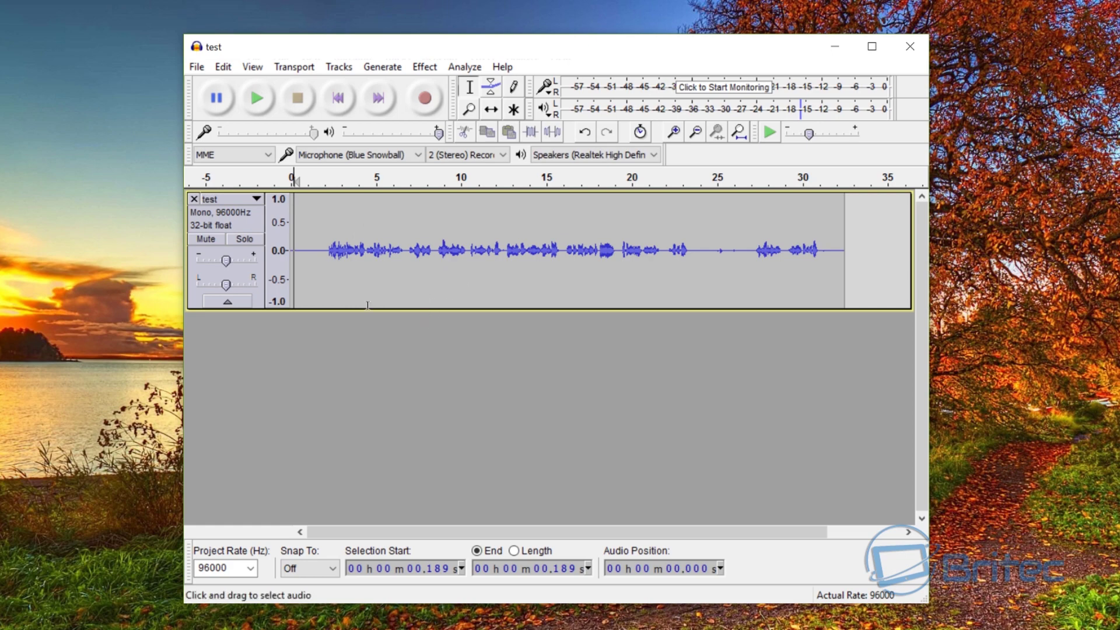
pyautogui.moveTo(327, 266); pyautogui.dragTo(291, 265)
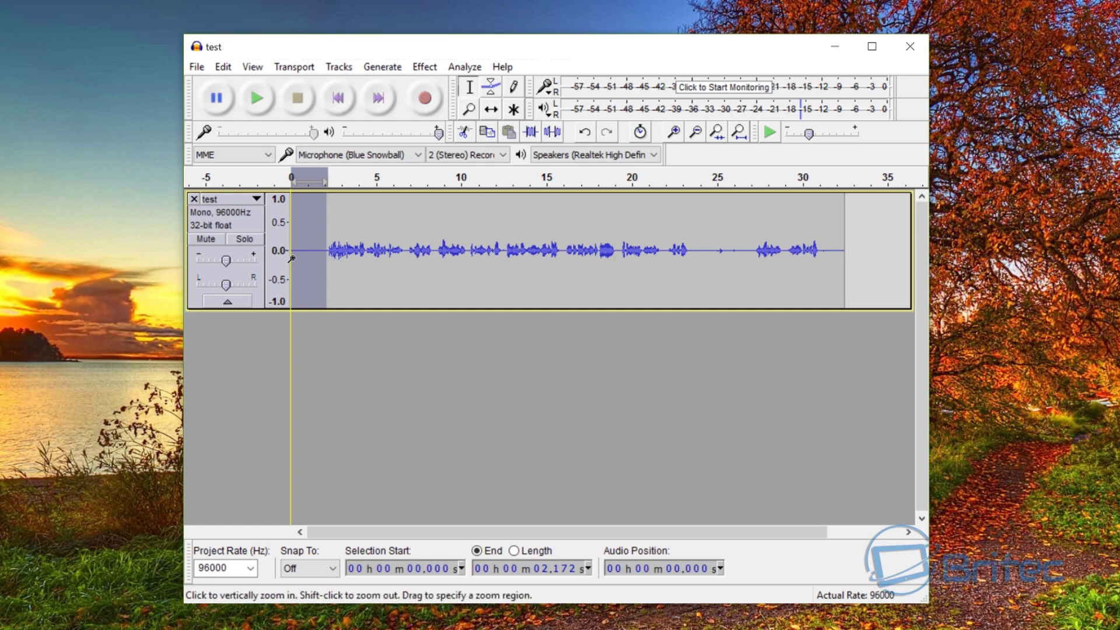
# Step: Replay the recording from the start and reselect the noise-only opening, 0 to 2.172 s
pyautogui.click(343, 337)
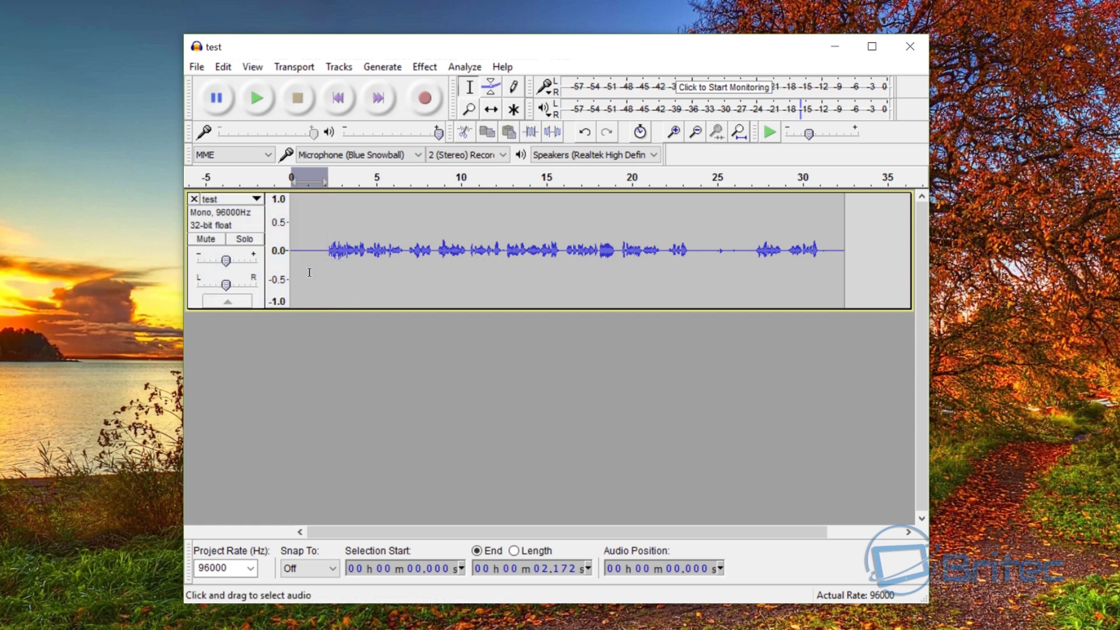
pyautogui.click(300, 257)
pyautogui.click(259, 100)
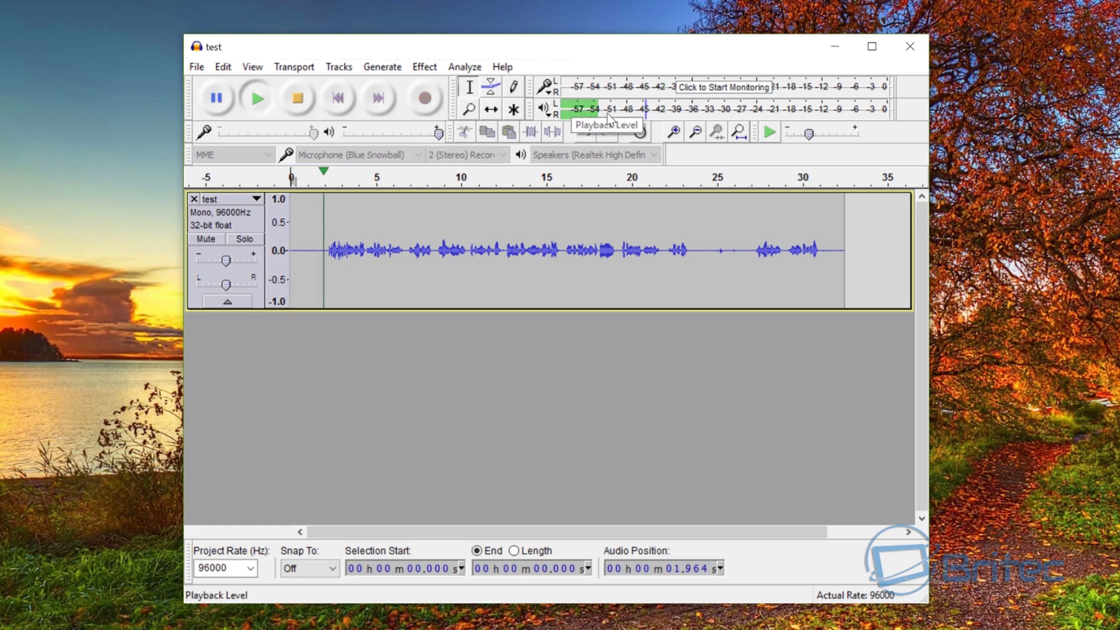
pyautogui.click(297, 100)
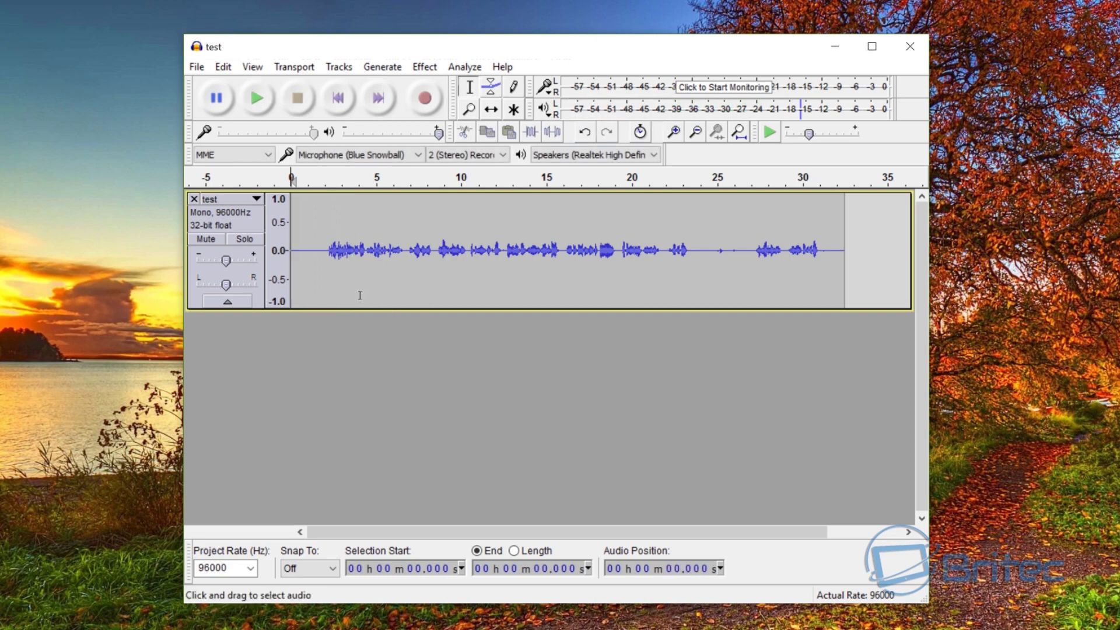
pyautogui.moveTo(326, 259); pyautogui.dragTo(290, 259)
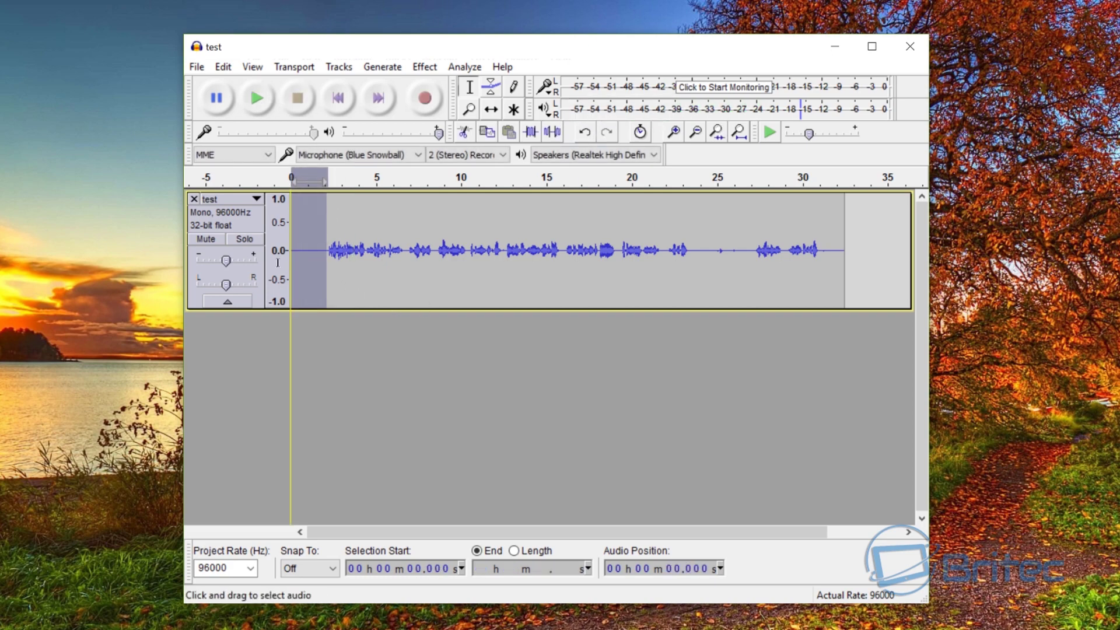
# Step: Capture a Noise Reduction profile from the 0–2.172 s opening, then select the whole 32.767-second track
pyautogui.click(424, 67)
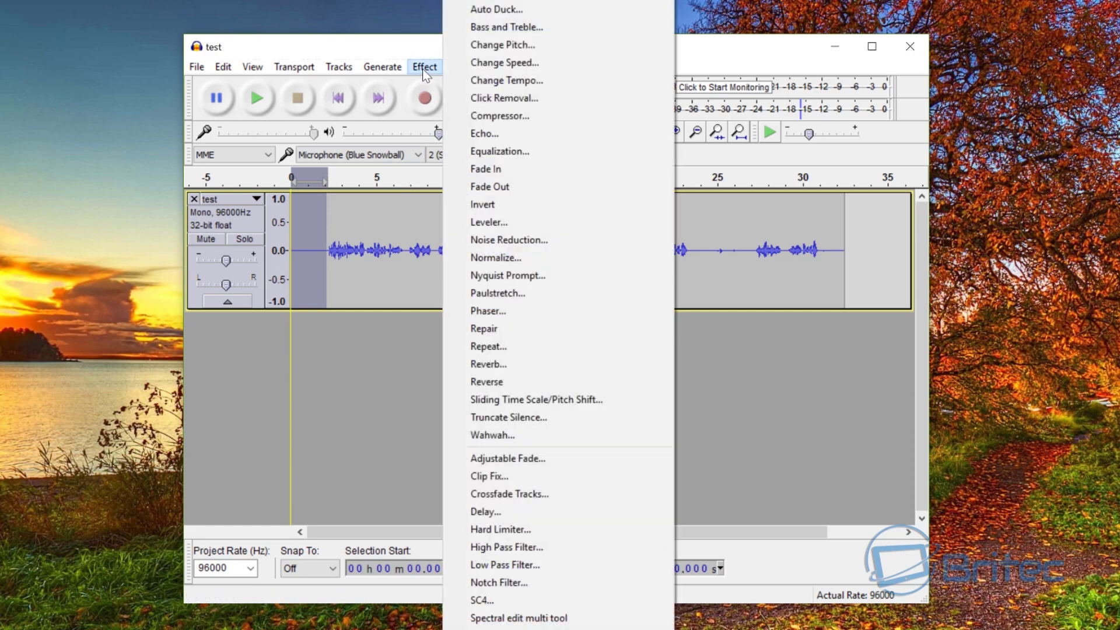
pyautogui.click(524, 247)
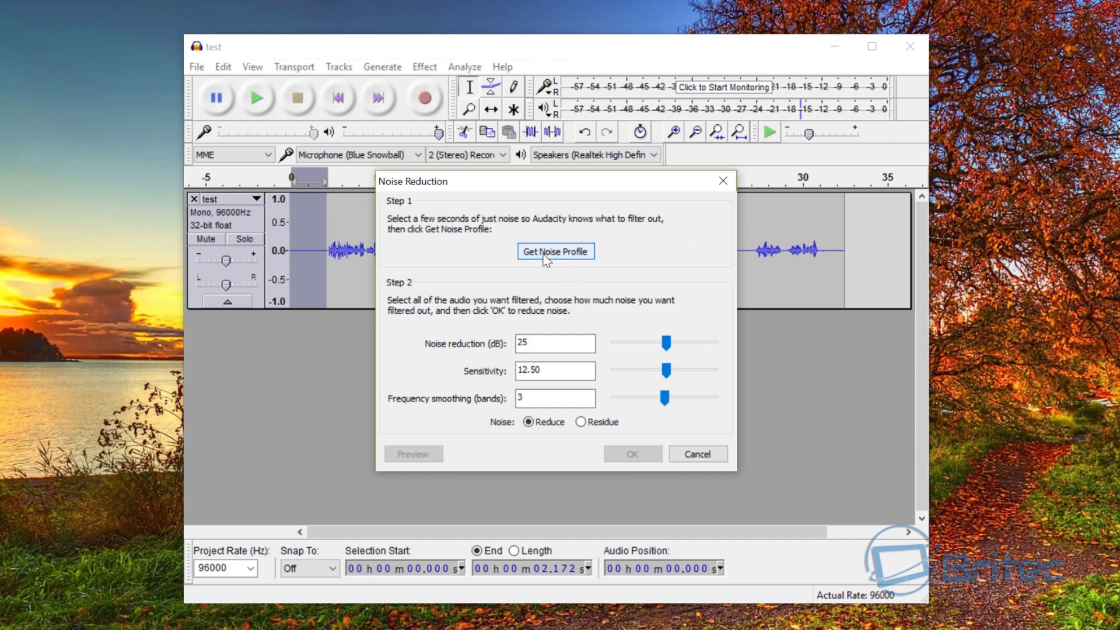
pyautogui.click(546, 256)
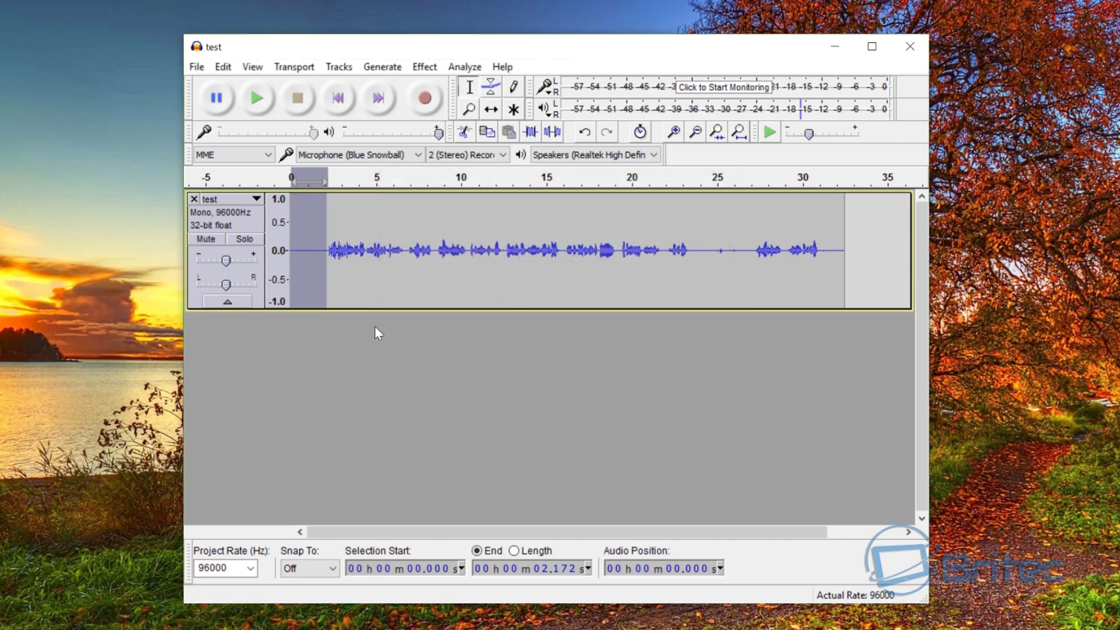
pyautogui.click(458, 348)
pyautogui.click(854, 267)
pyautogui.hotkey('ctrl', 'a')
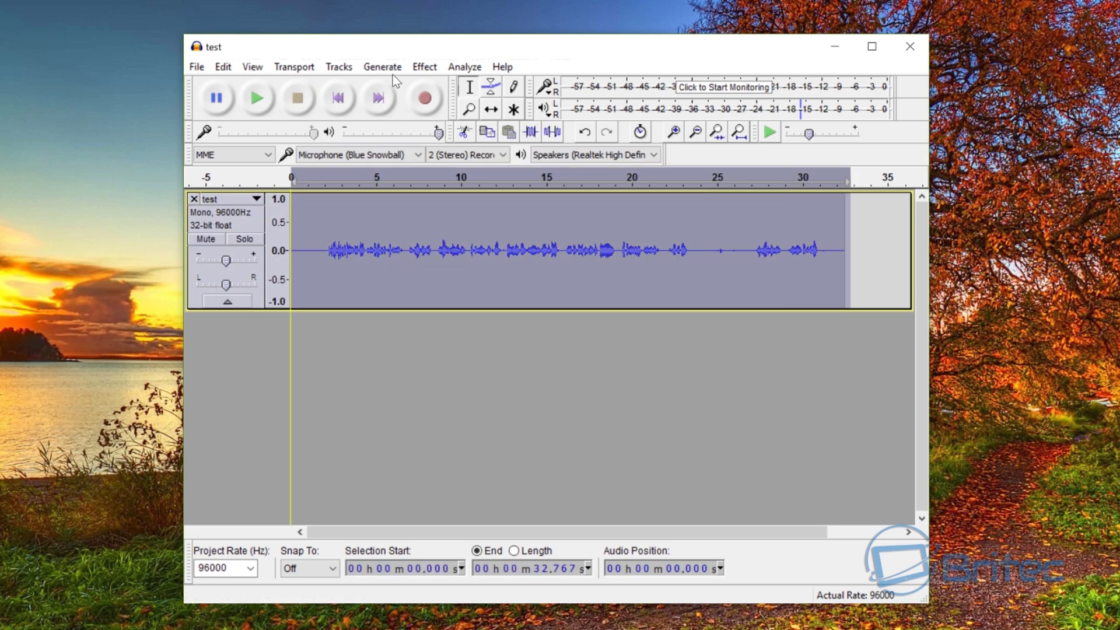
pyautogui.click(424, 67)
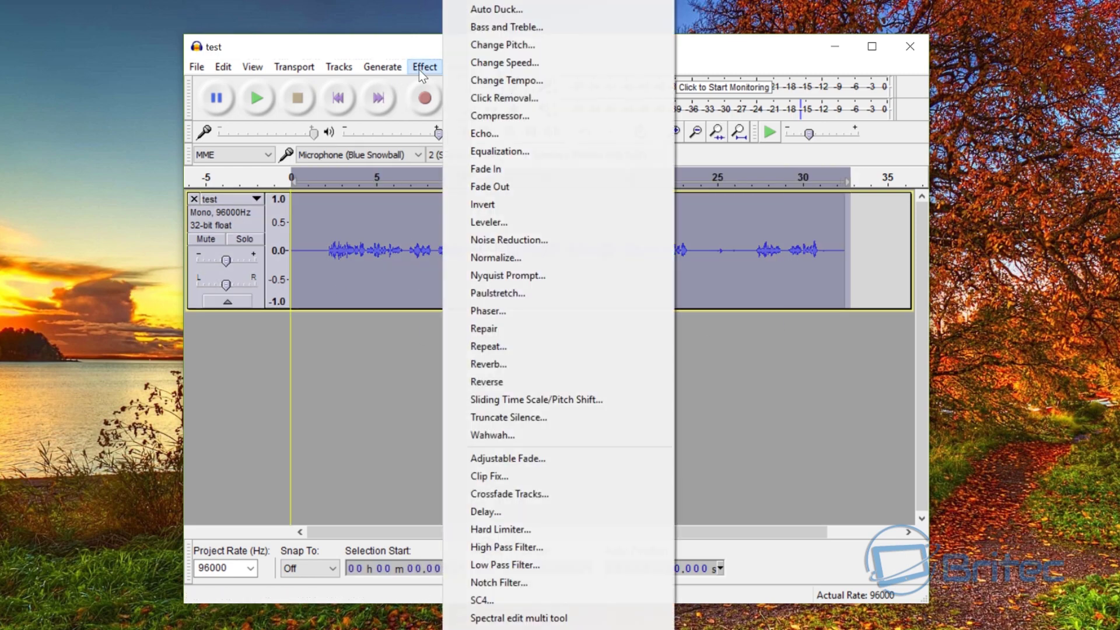
# Step: Apply Noise Reduction (25 dB, sensitivity 12.50, 3 smoothing bands) to the whole track
pyautogui.click(527, 244)
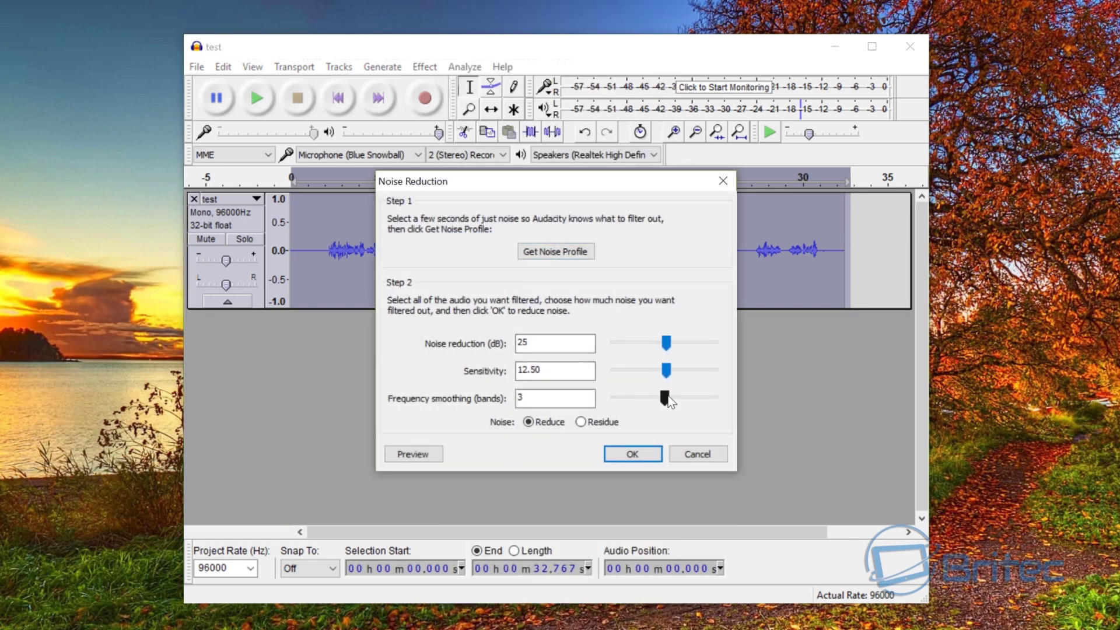
pyautogui.click(629, 453)
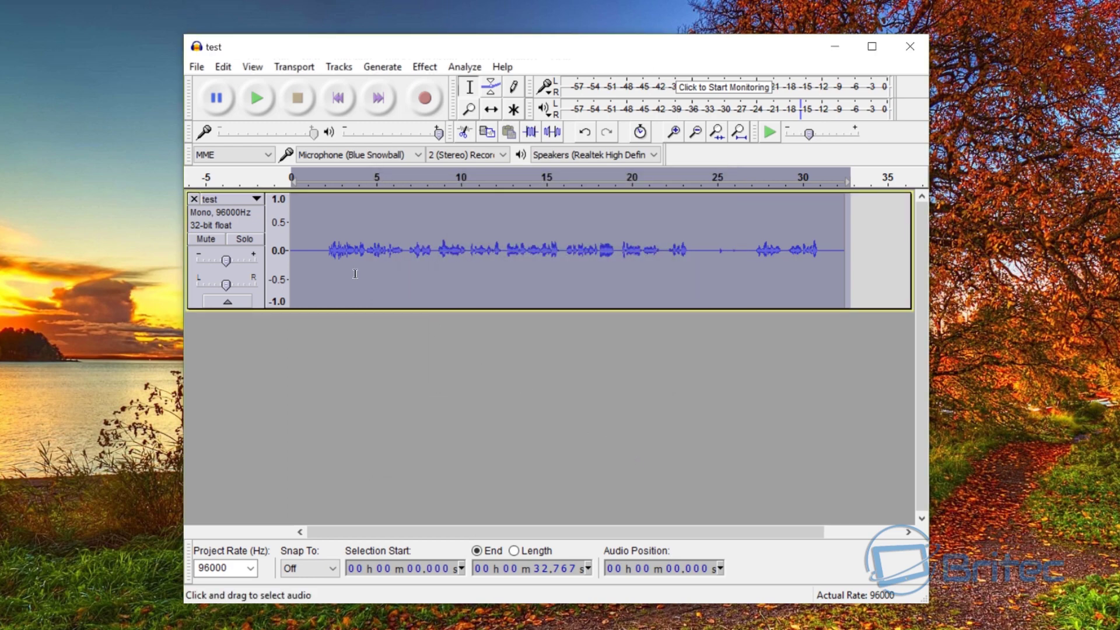
pyautogui.click(357, 275)
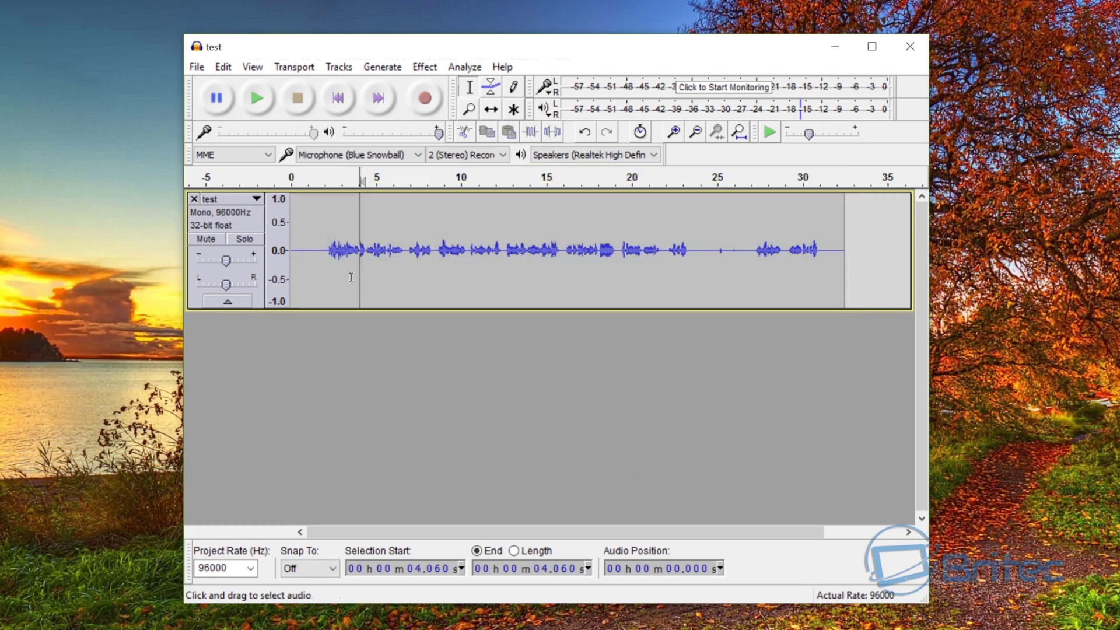
pyautogui.press('Home')
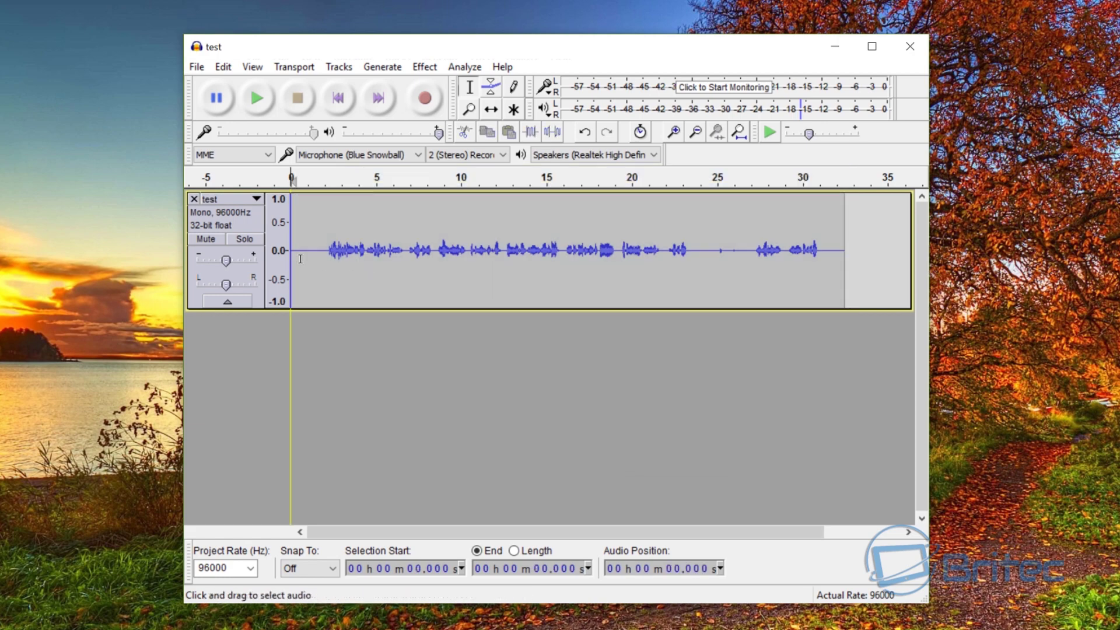
# Step: Listen to the cleaned recording and mark the opening 2.219 seconds of silence
pyautogui.click(256, 99)
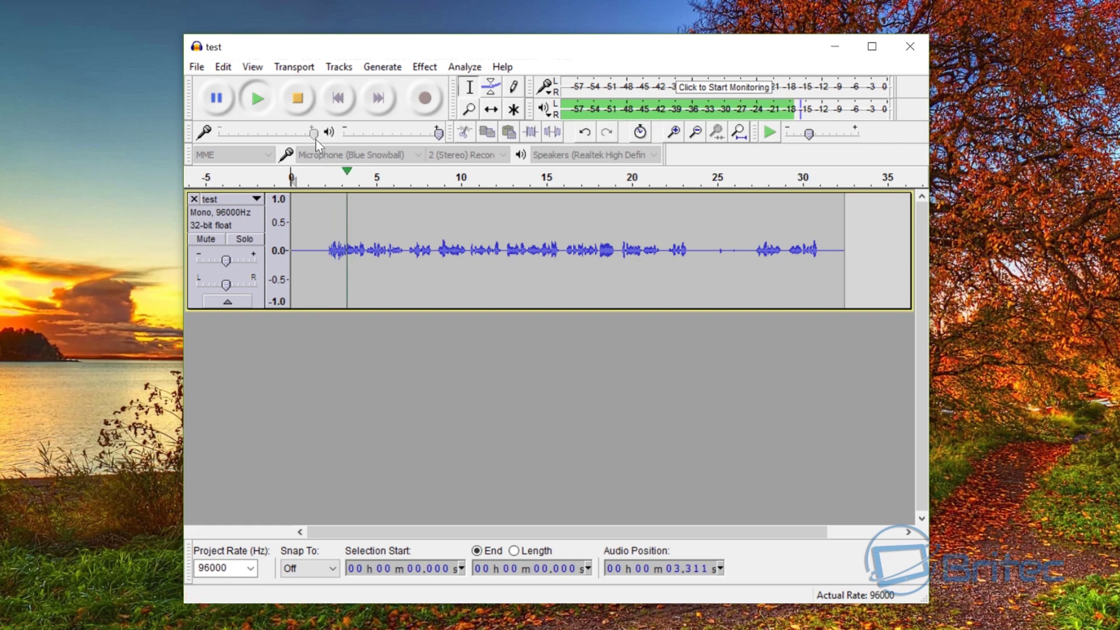
pyautogui.click(298, 109)
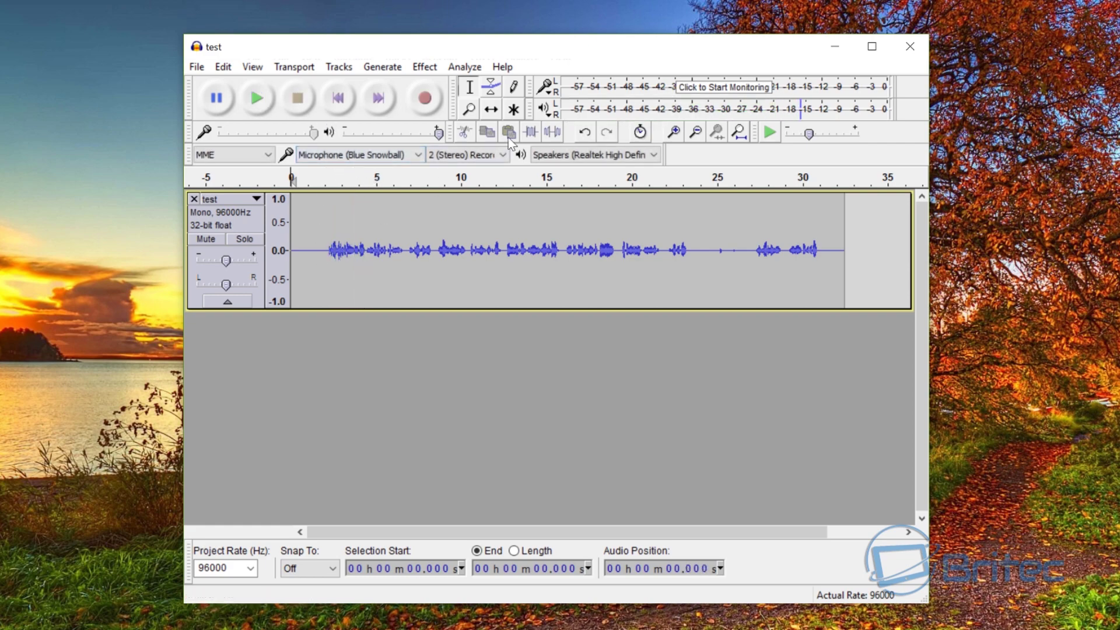
pyautogui.click(263, 99)
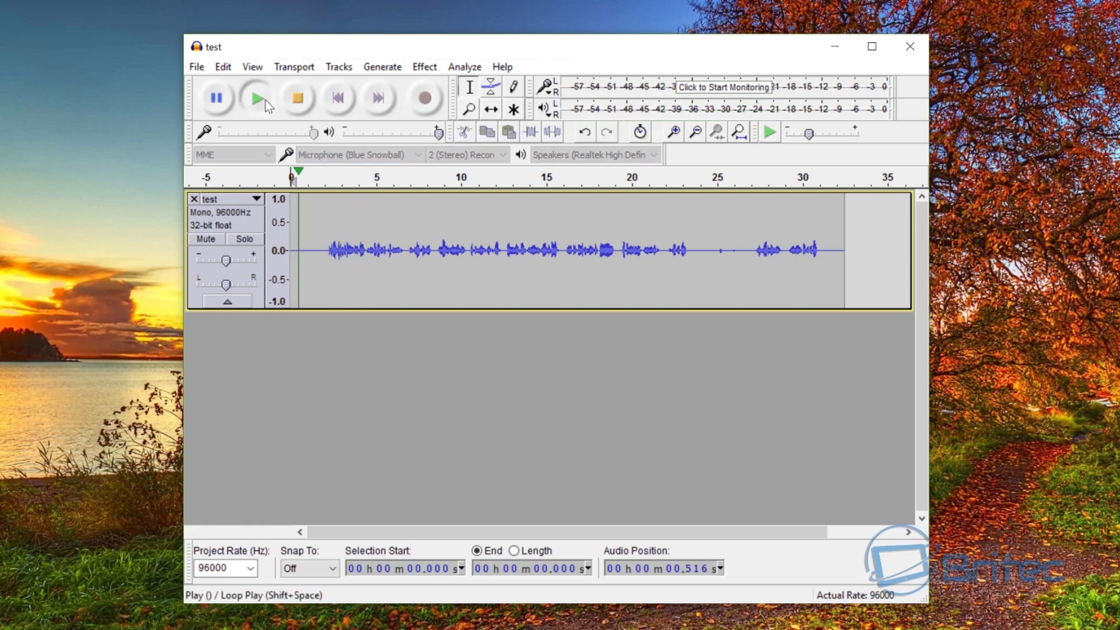
pyautogui.click(299, 109)
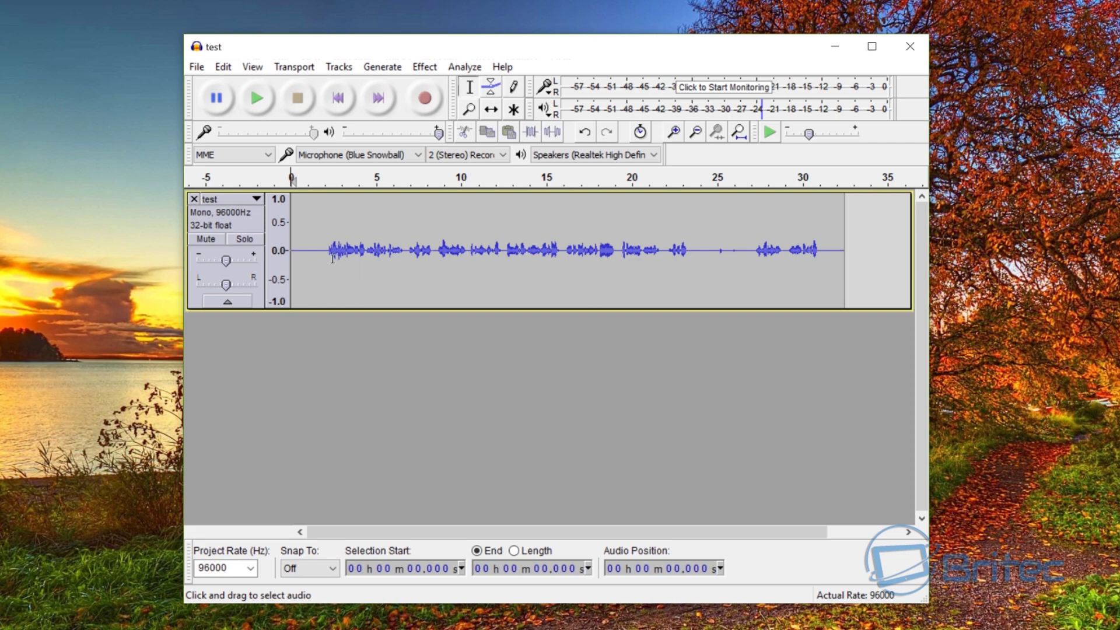
pyautogui.moveTo(328, 257); pyautogui.dragTo(291, 256)
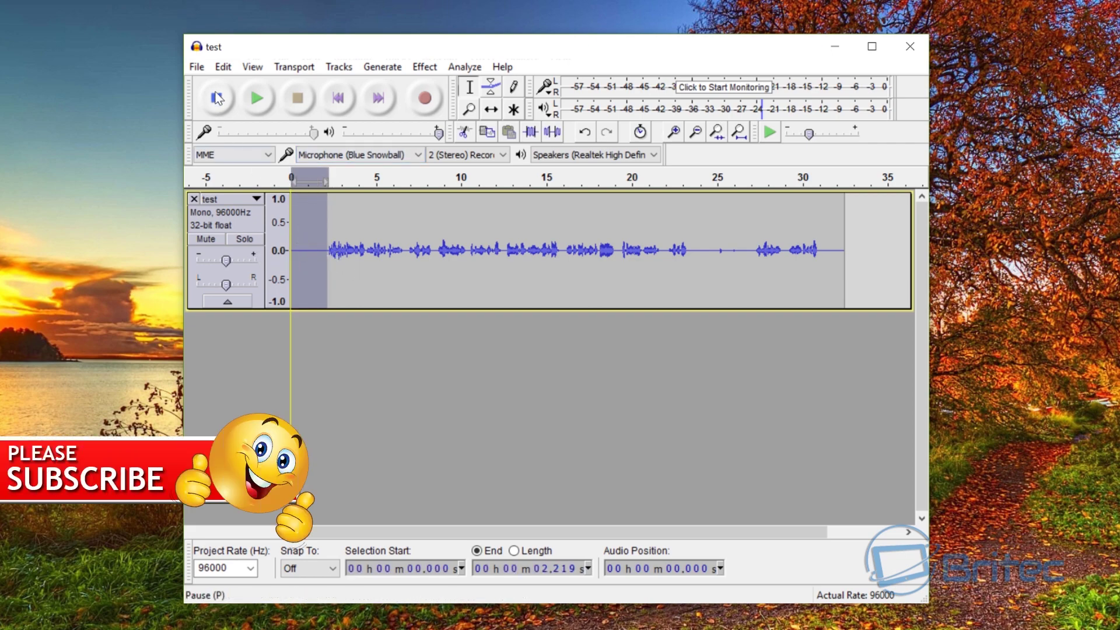
pyautogui.click(221, 68)
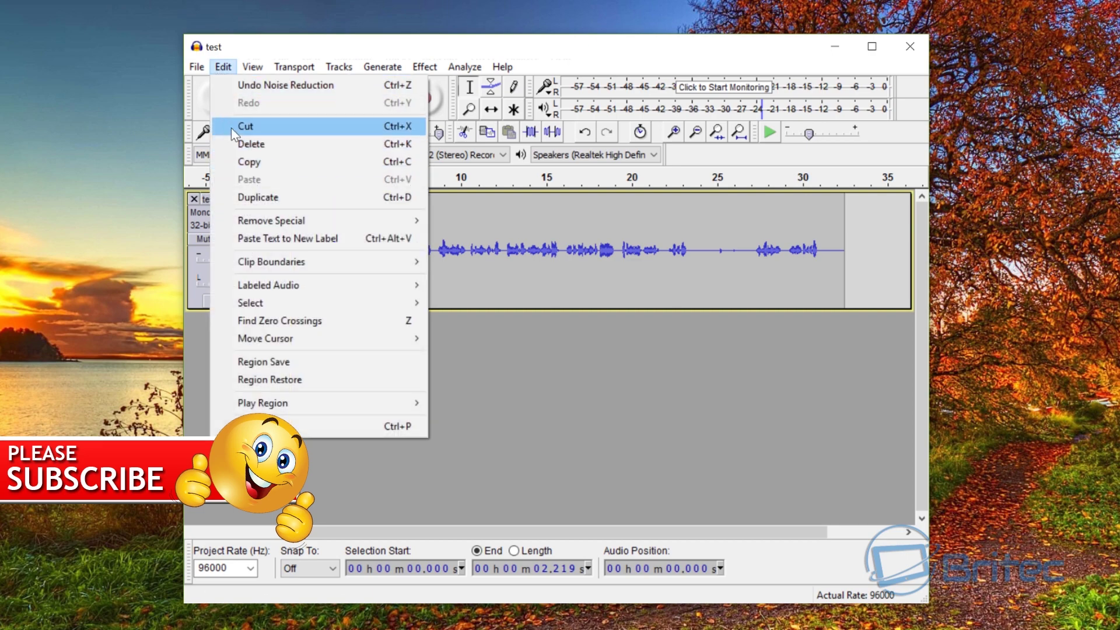
# Step: Cut the opening 2.2 seconds, delete the tail after 21 s, and select all remaining audio
pyautogui.click(231, 128)
pyautogui.moveTo(826, 270); pyautogui.dragTo(650, 285)
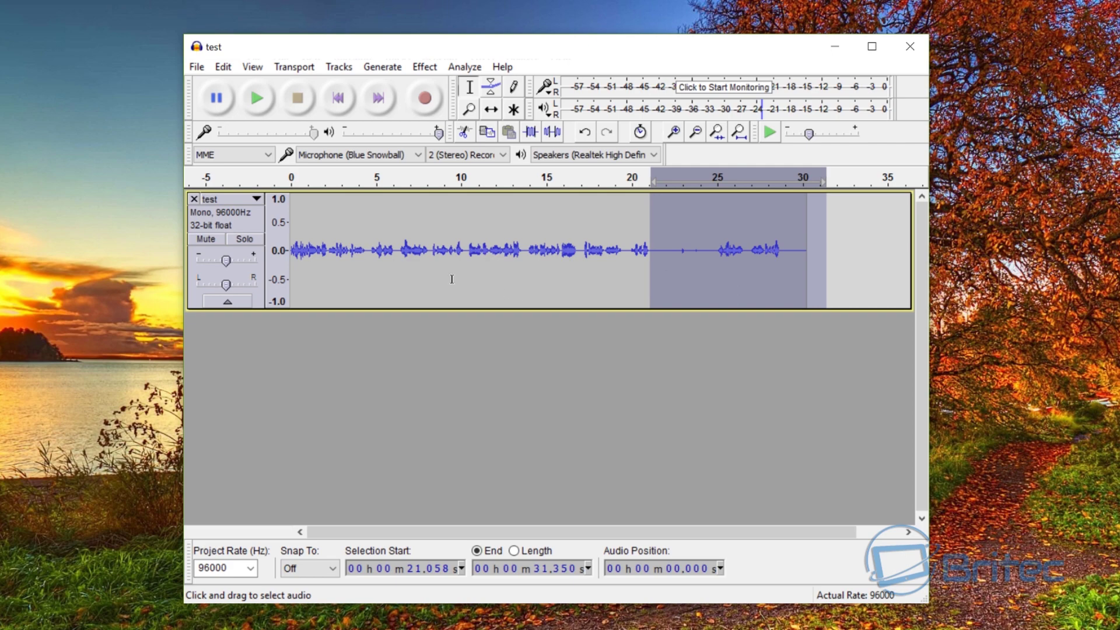
pyautogui.click(223, 66)
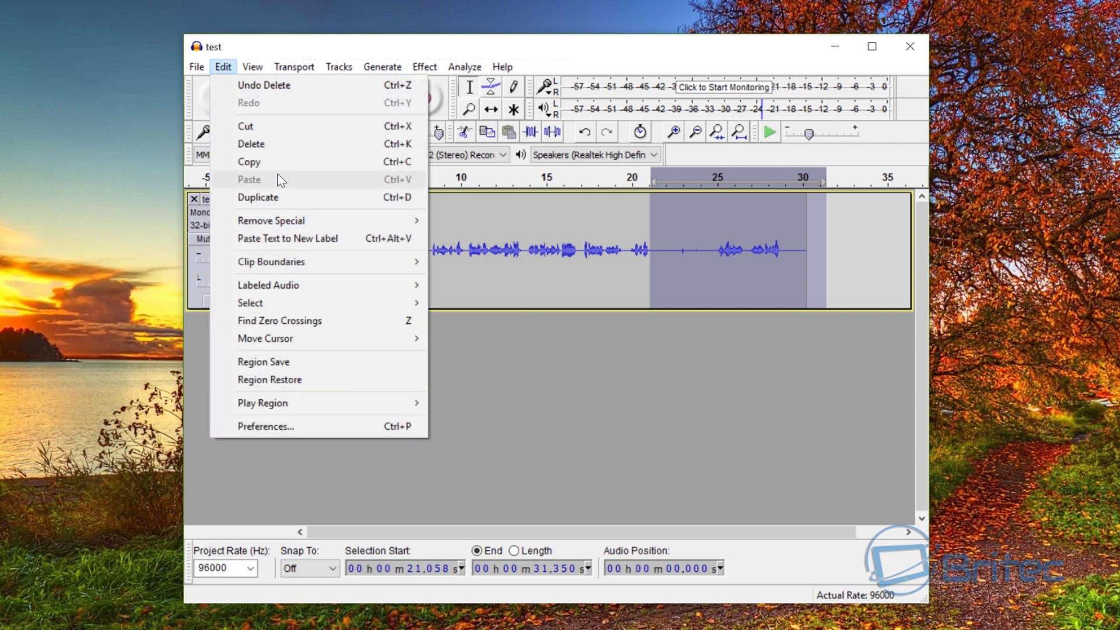
pyautogui.click(263, 144)
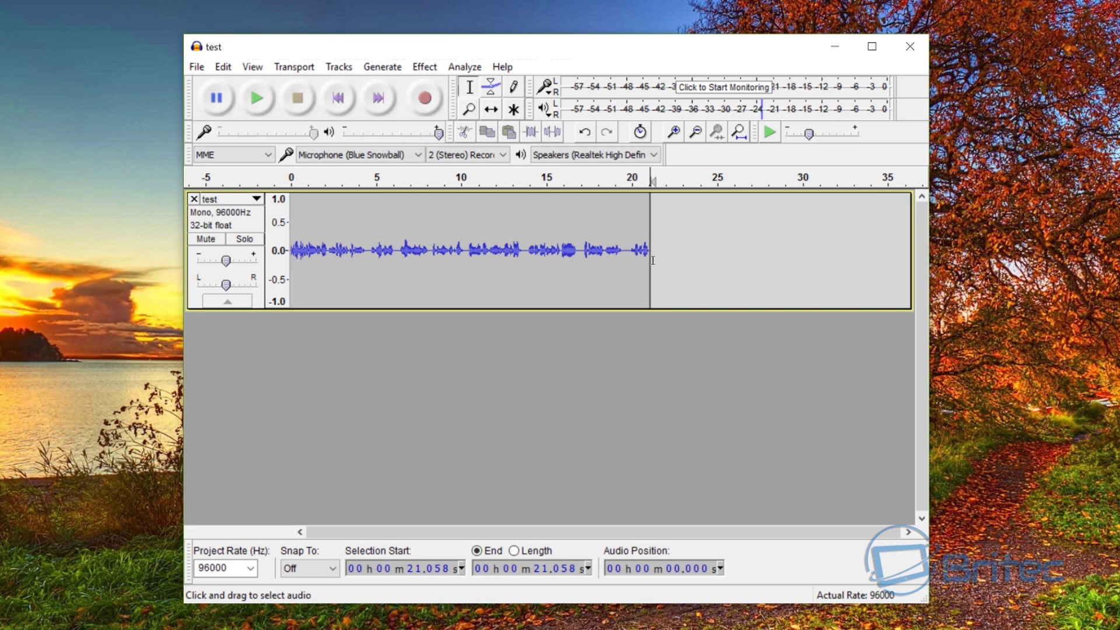
pyautogui.moveTo(654, 265); pyautogui.dragTo(207, 256)
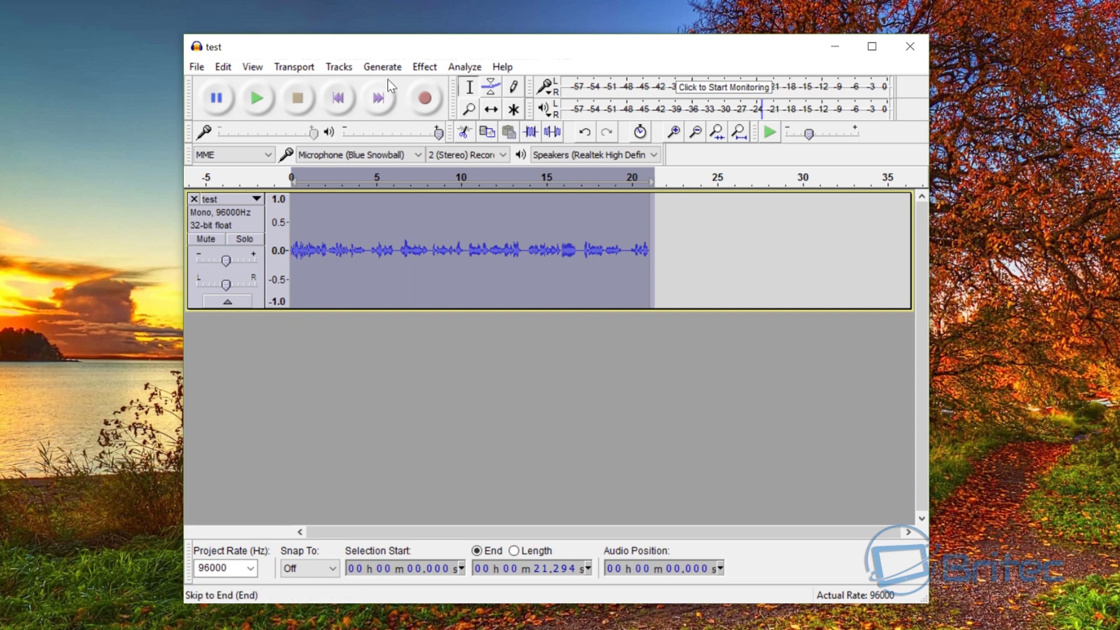
# Step: Normalize the selection to a -6.0 dB peak with DC offset removed, after a brief preview
pyautogui.click(425, 67)
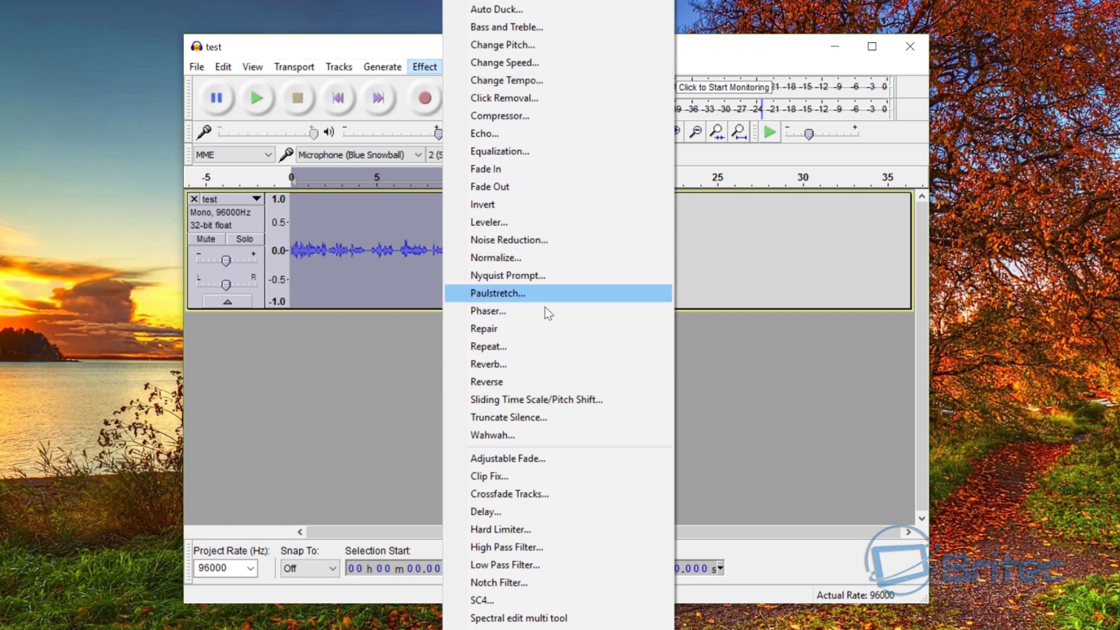
pyautogui.click(502, 258)
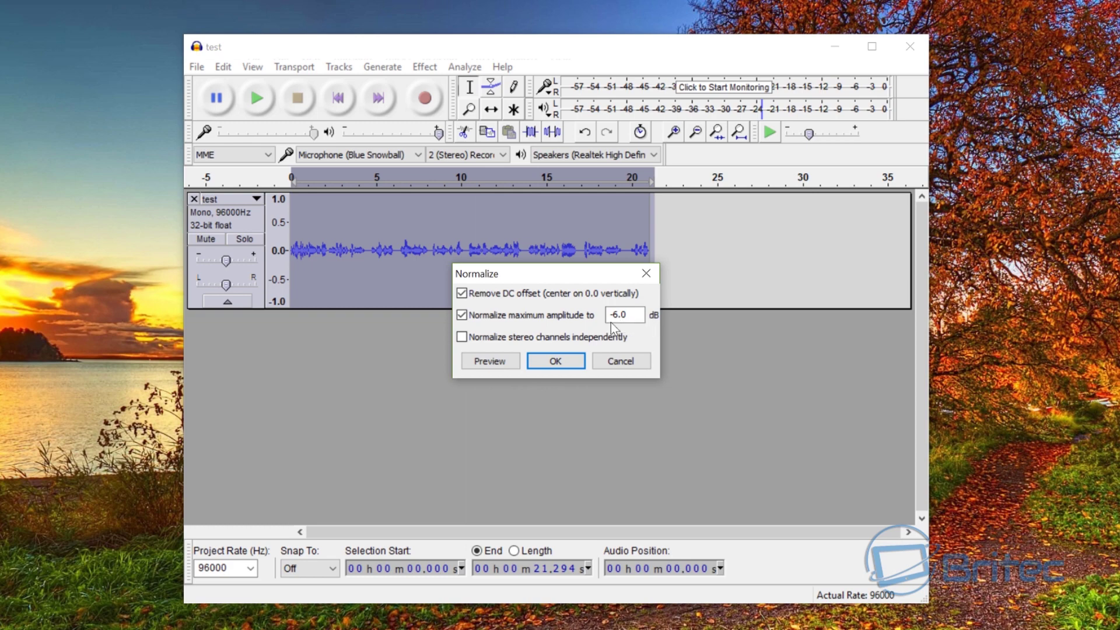
pyautogui.click(498, 365)
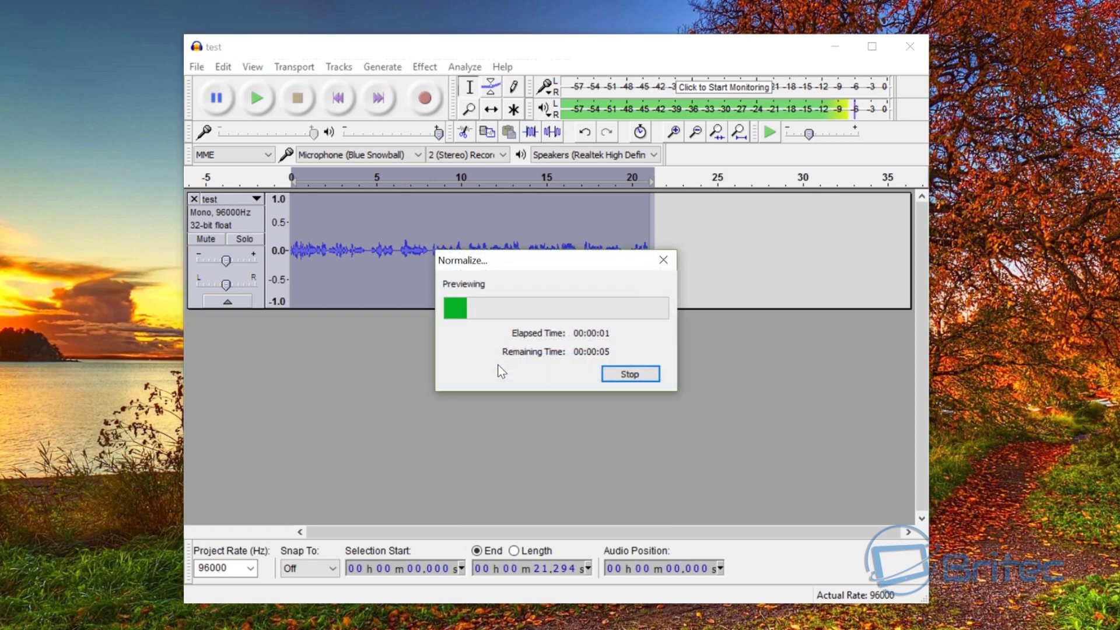
pyautogui.click(629, 374)
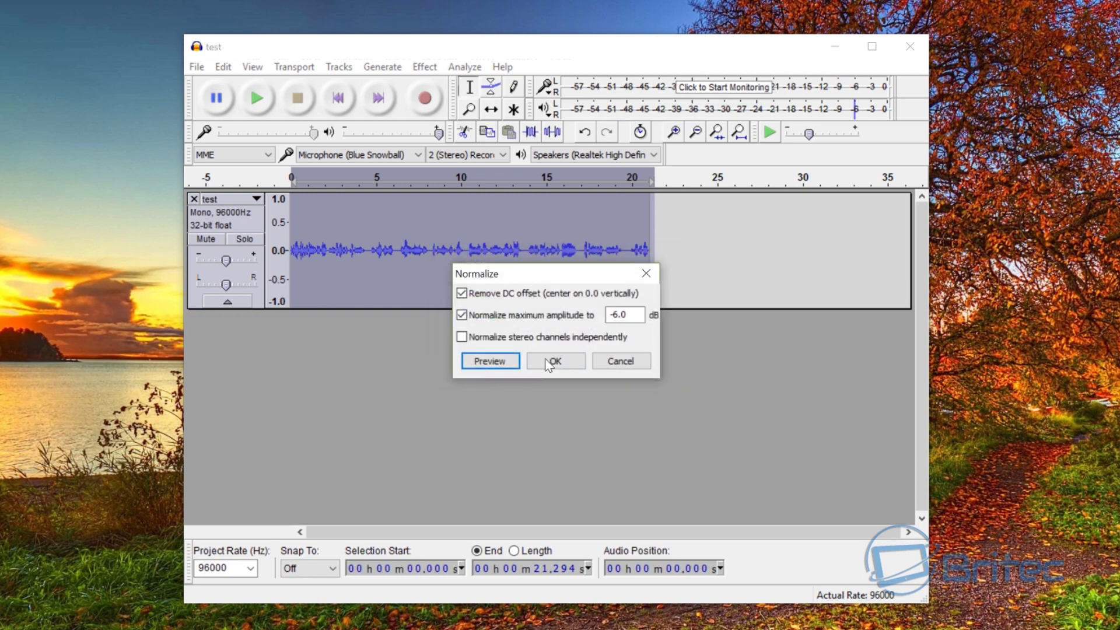
pyautogui.click(557, 362)
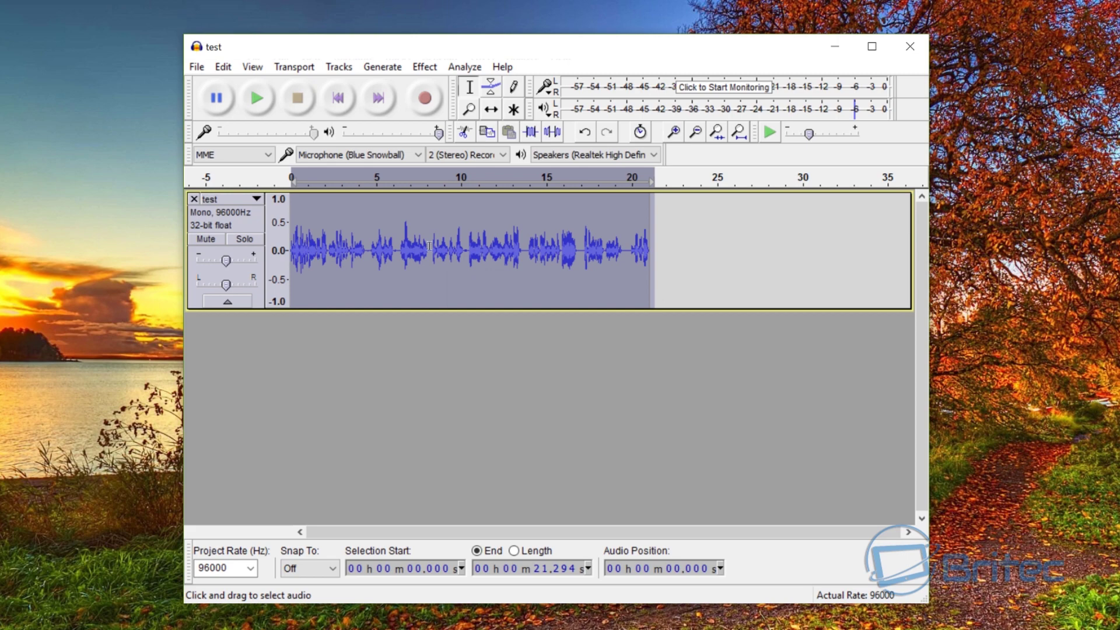
pyautogui.click(673, 253)
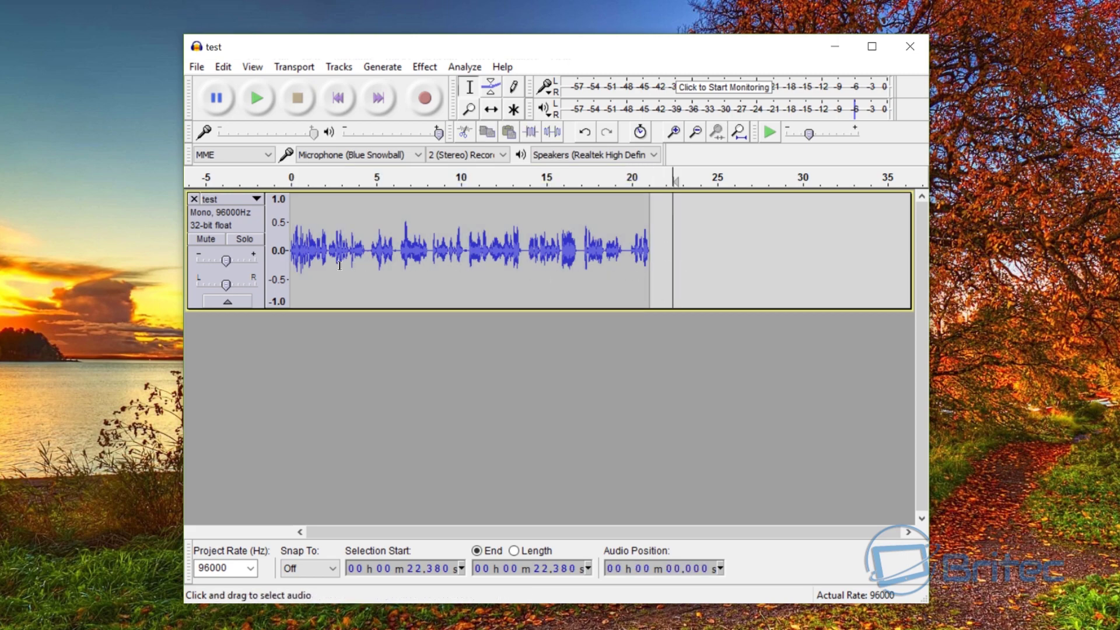
# Step: Play the normalized track from the start, then select all audio from 0 to 21.058 s
pyautogui.press('Home')
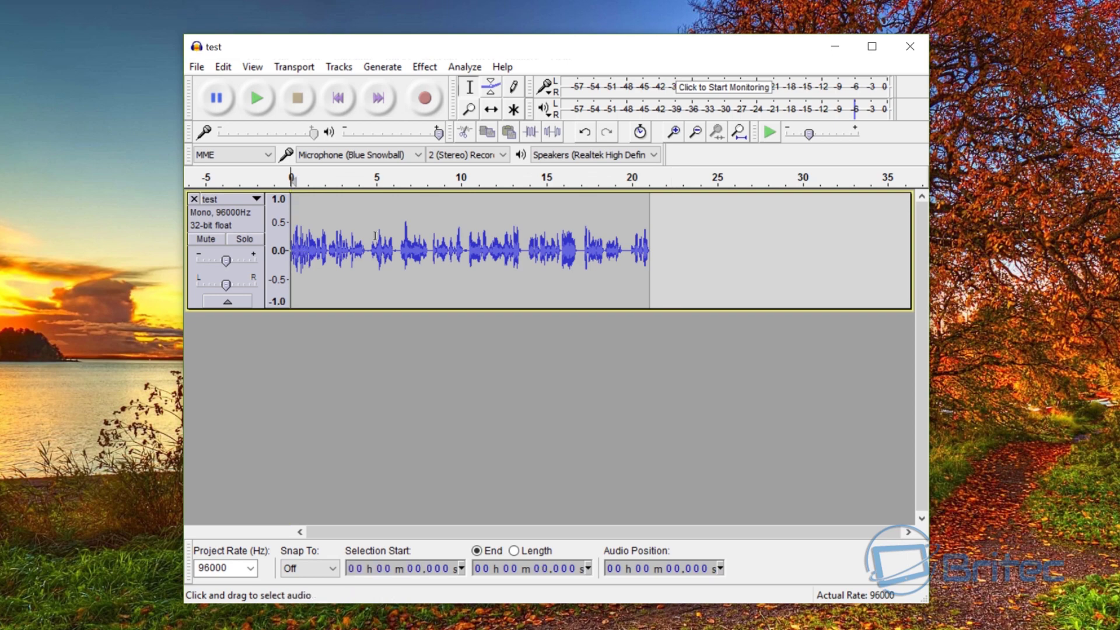
pyautogui.click(244, 98)
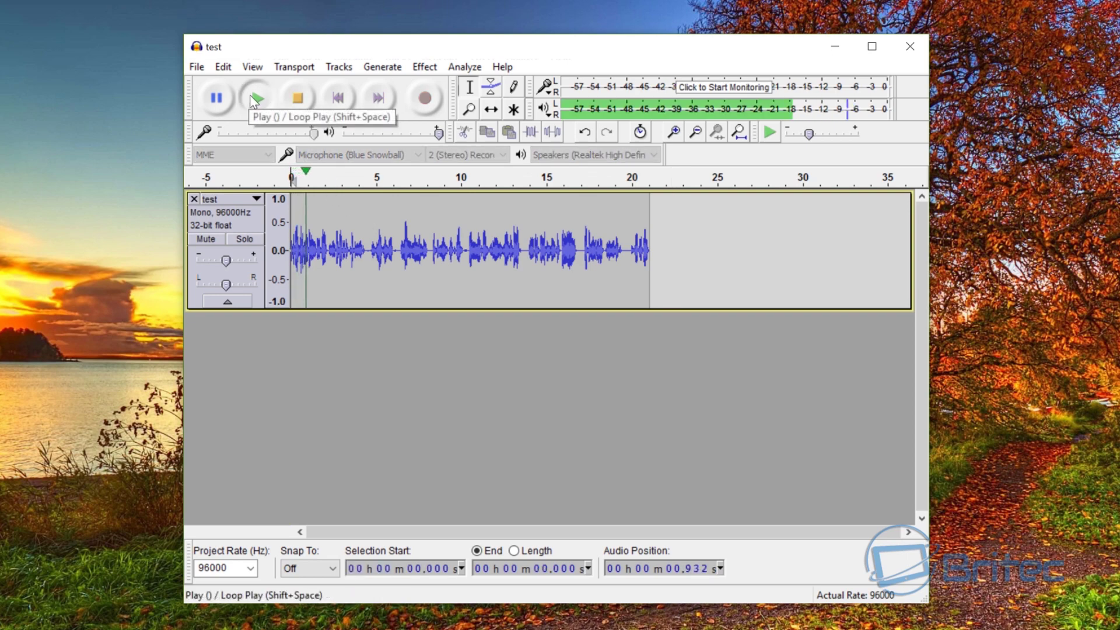
pyautogui.click(297, 100)
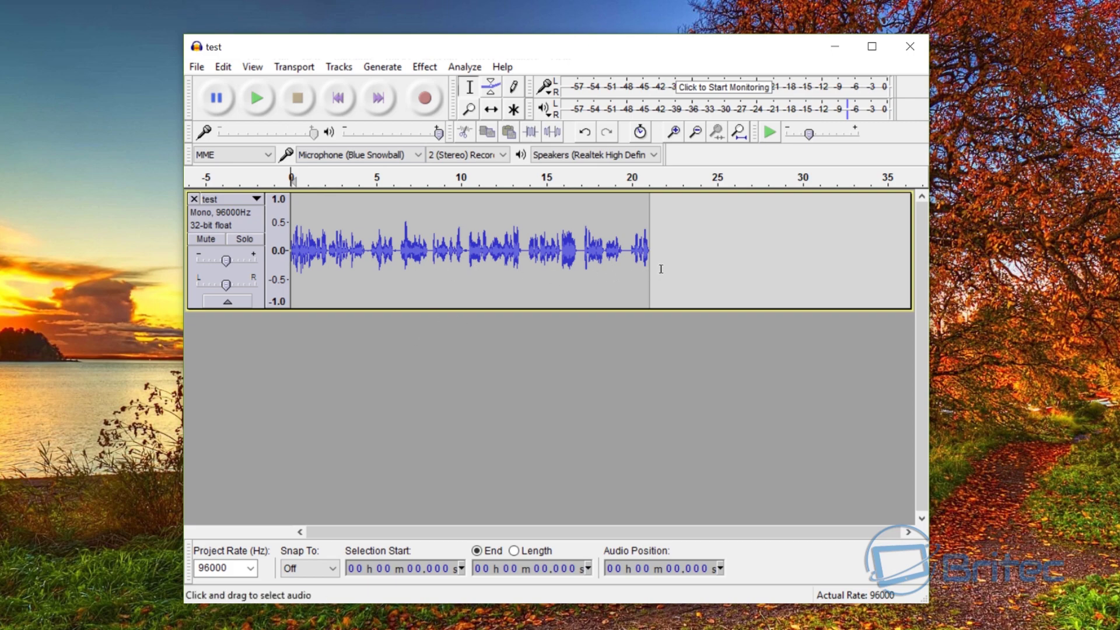
pyautogui.moveTo(661, 260); pyautogui.dragTo(287, 258)
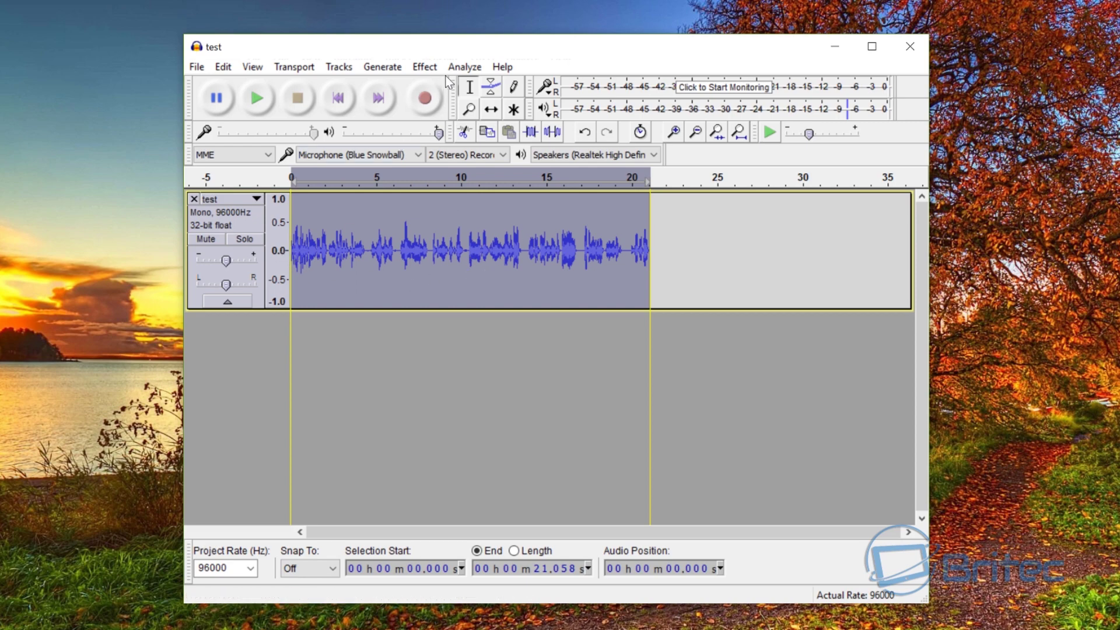
pyautogui.click(425, 67)
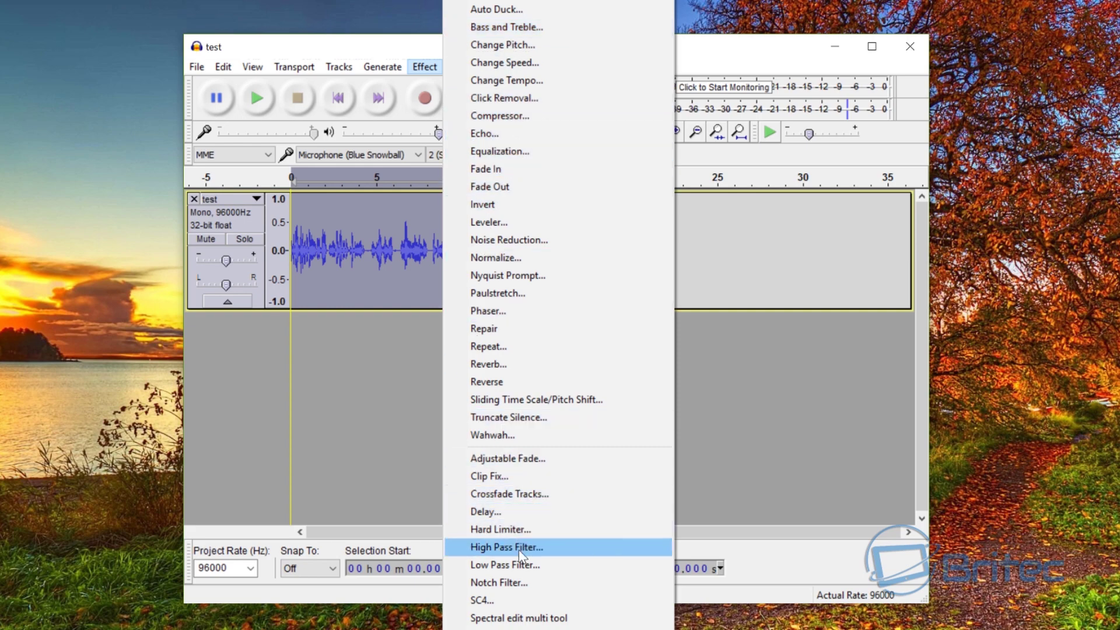
pyautogui.click(519, 531)
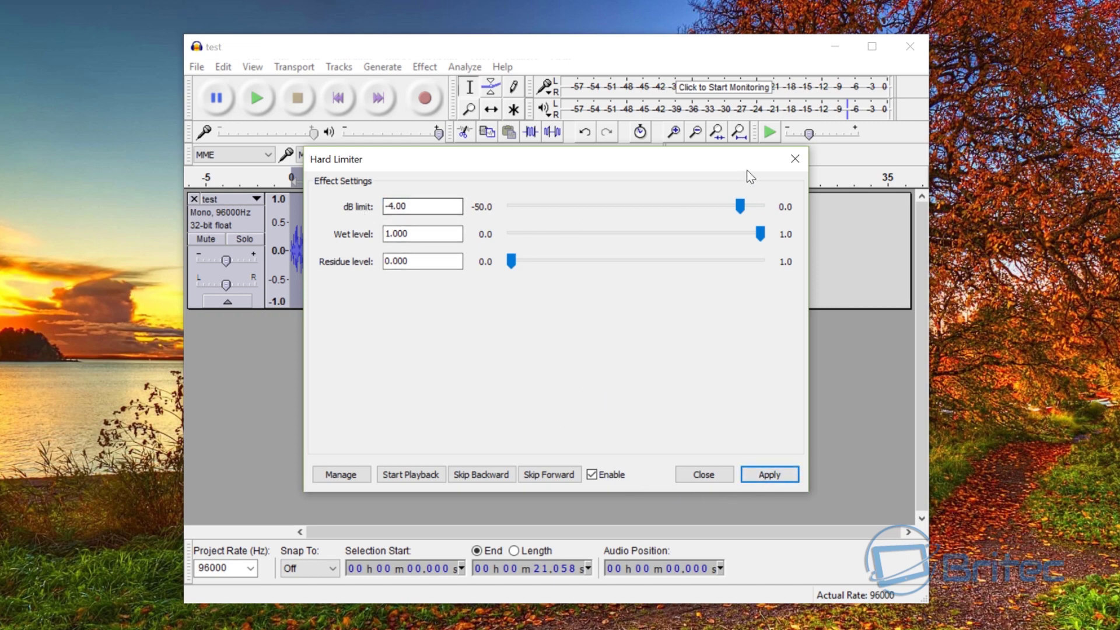
pyautogui.click(795, 158)
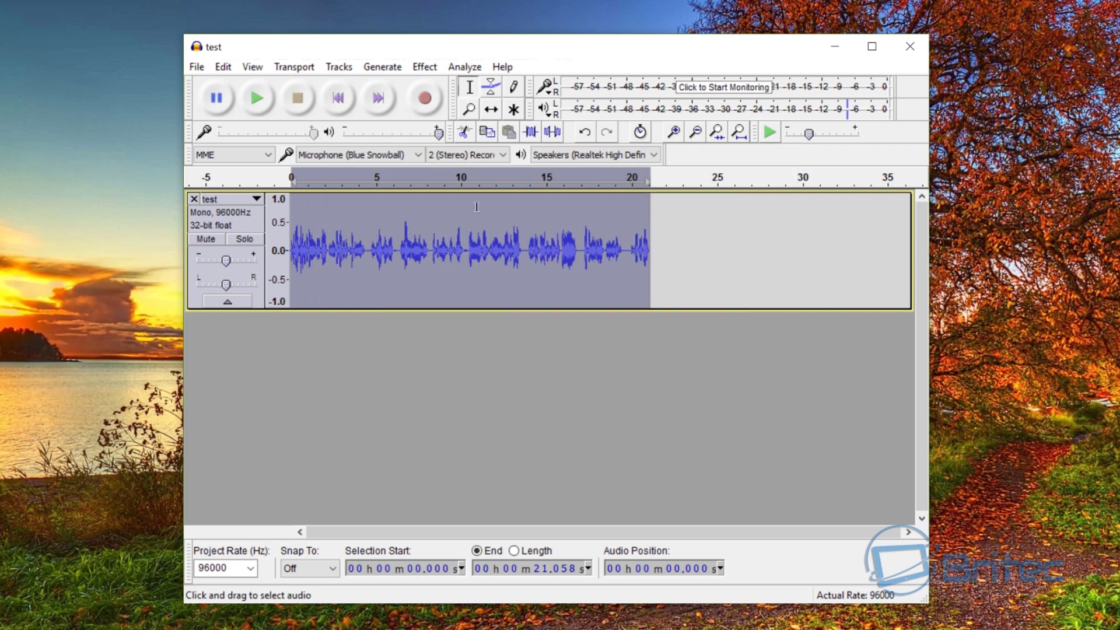
# Step: In Equalization, preview the Bass Boost curve, then switch the preset curve to EMI 78
pyautogui.click(438, 67)
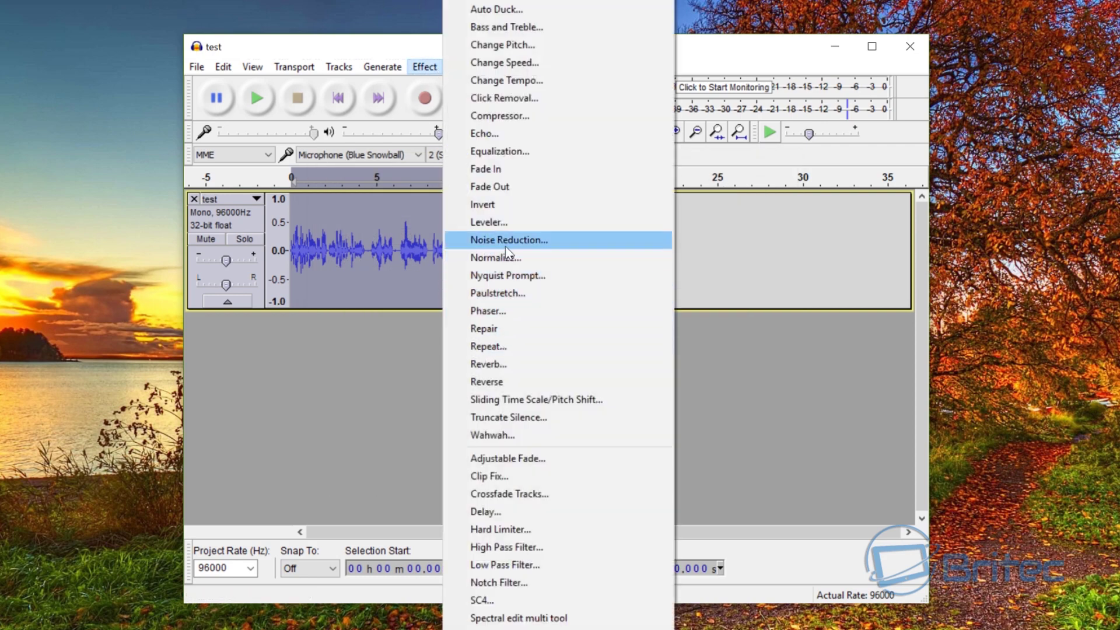
pyautogui.click(515, 155)
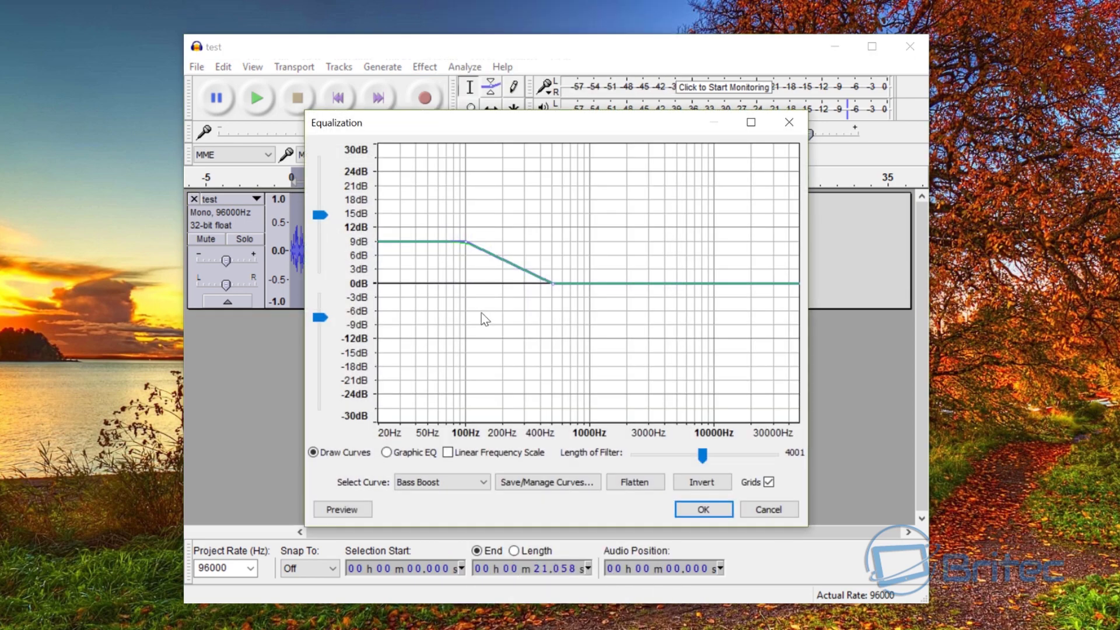
pyautogui.click(472, 484)
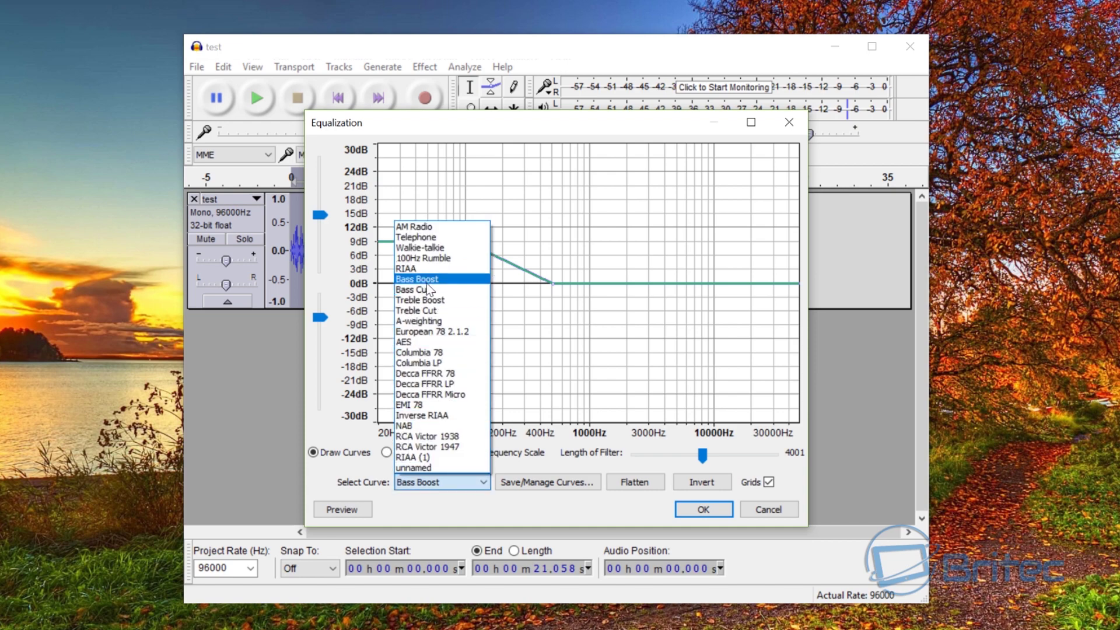
pyautogui.click(445, 283)
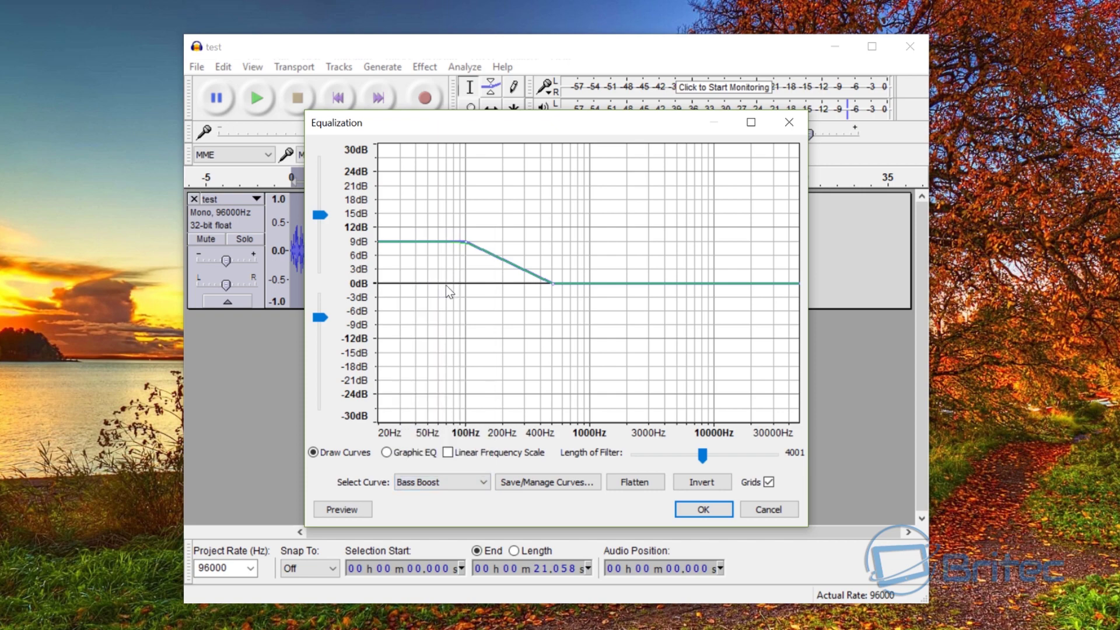
pyautogui.click(345, 511)
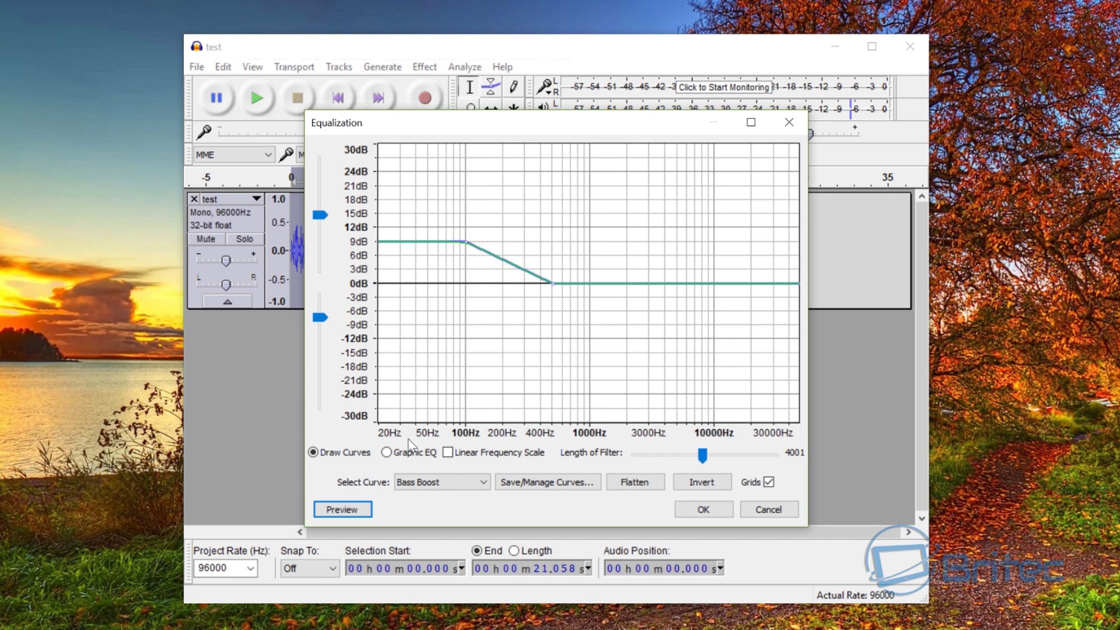
pyautogui.click(474, 484)
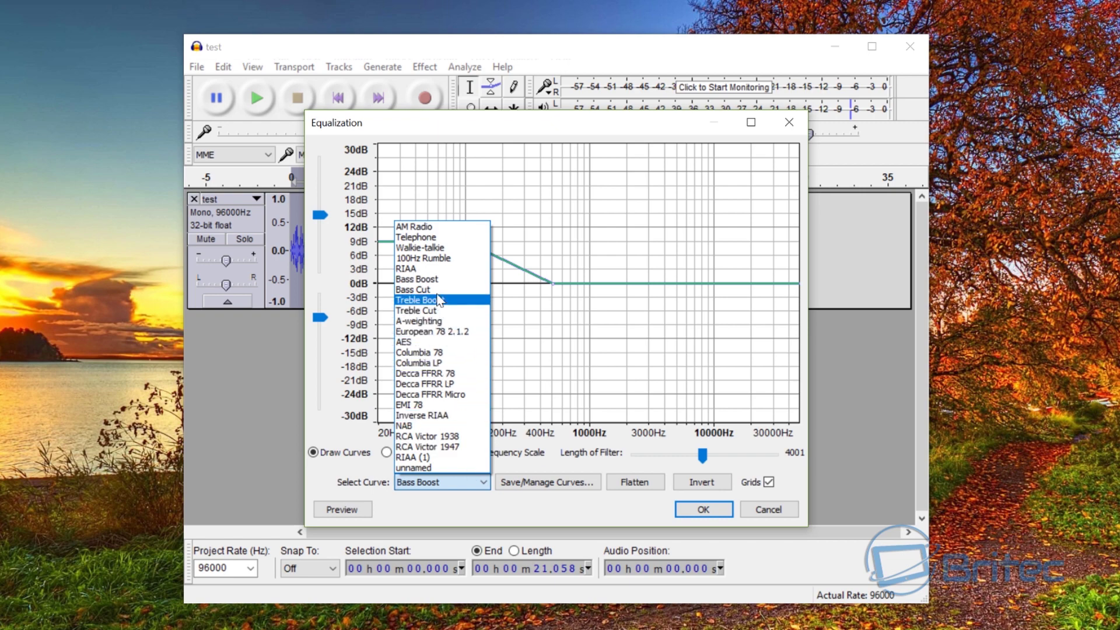
pyautogui.click(421, 405)
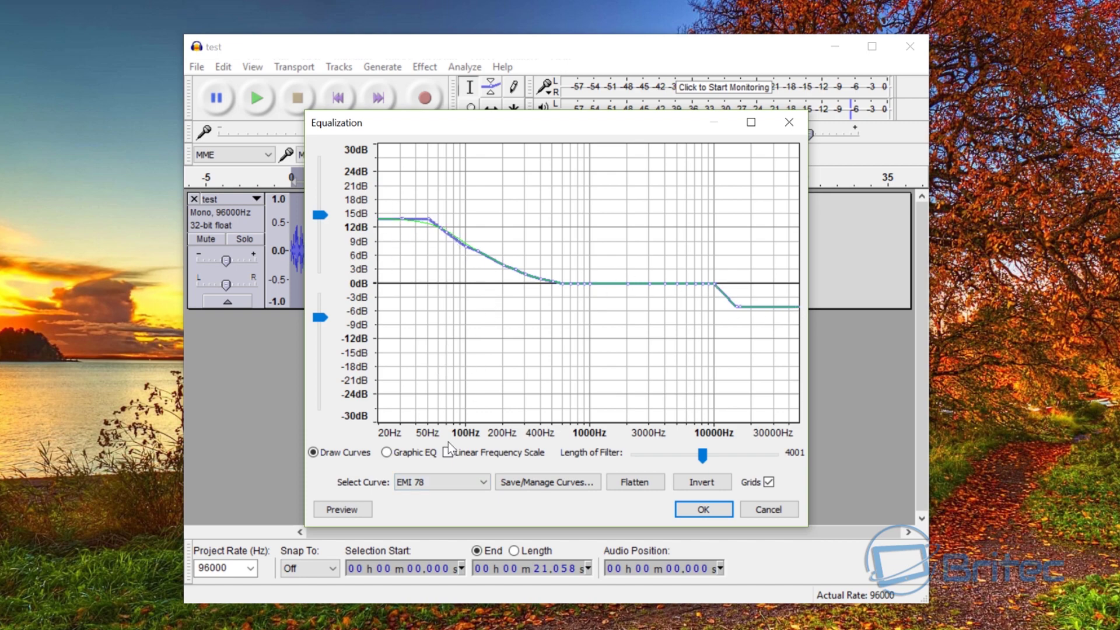
# Step: Preview the EMI 78 equalization curve and apply it to the 21-second speech track
pyautogui.click(343, 511)
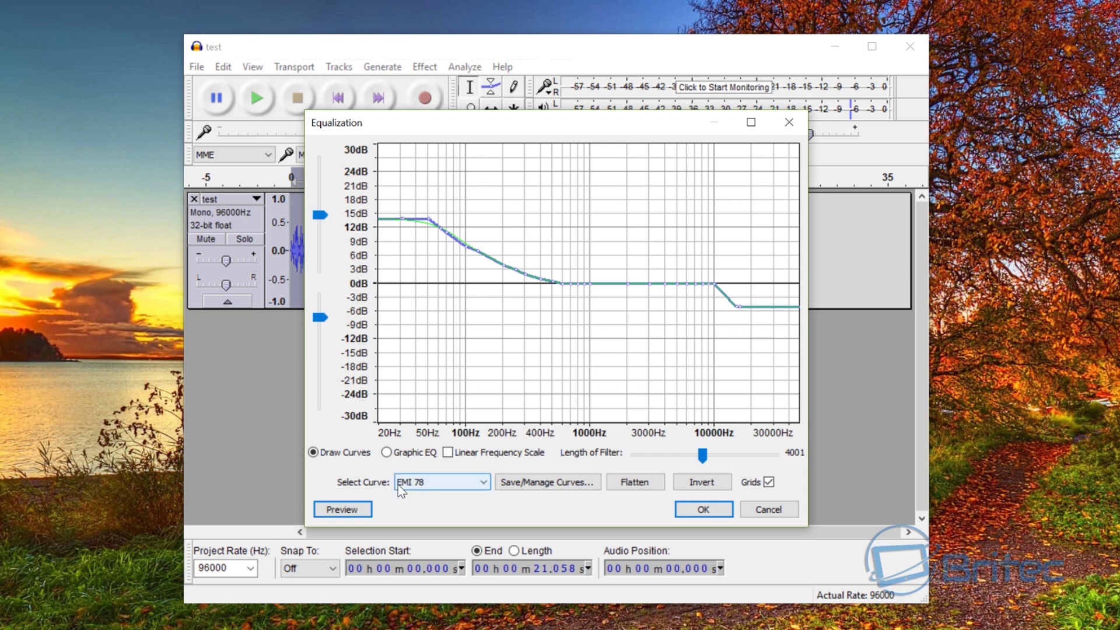
pyautogui.click(696, 509)
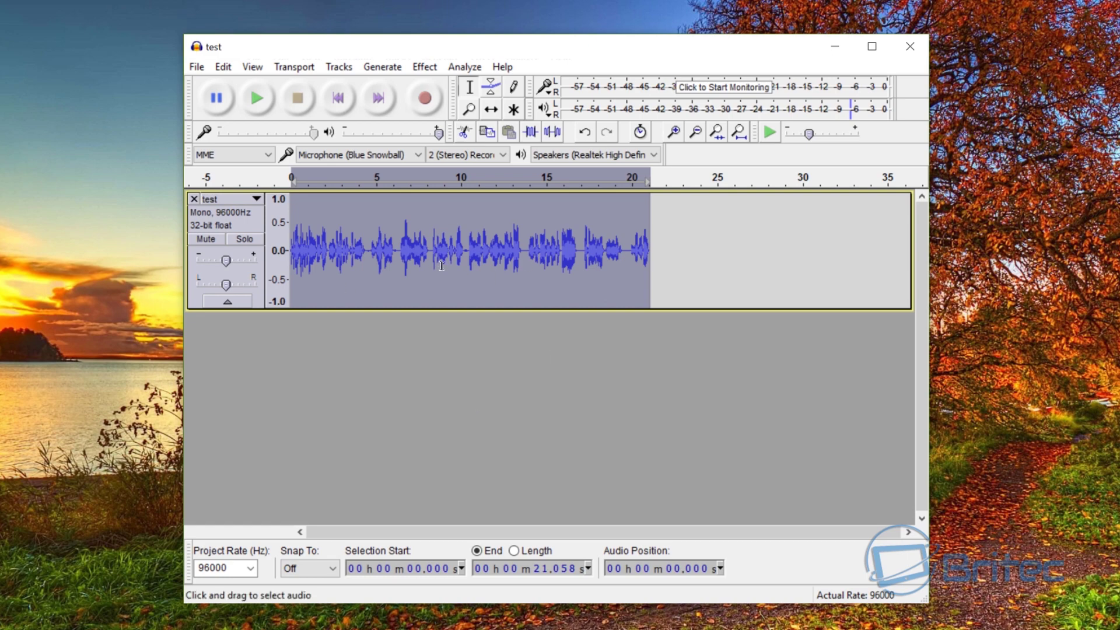
pyautogui.click(258, 100)
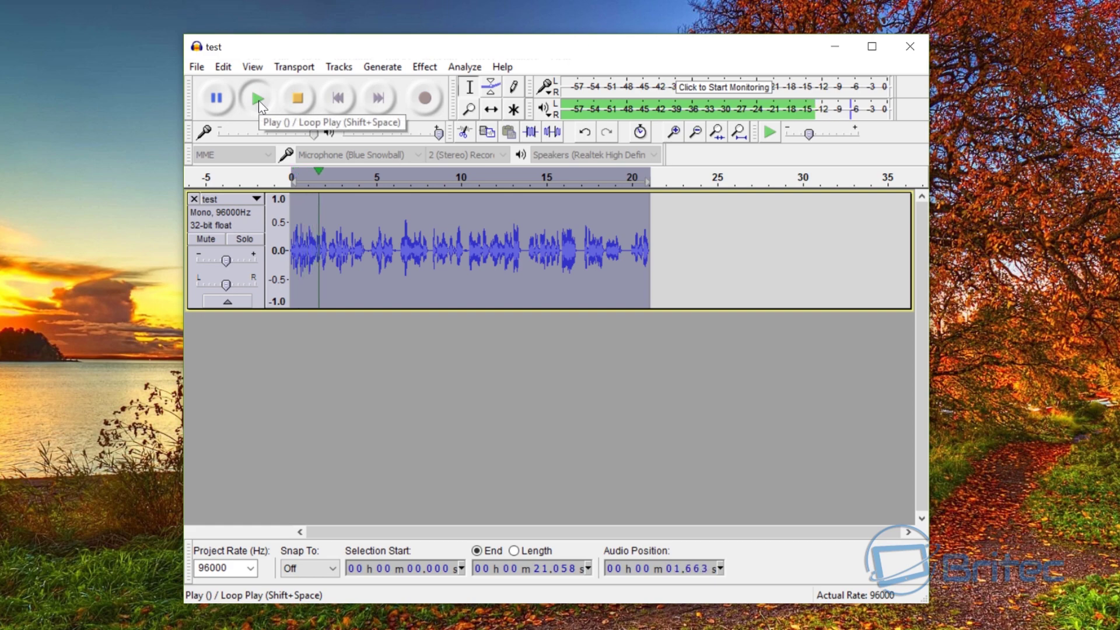
pyautogui.click(295, 100)
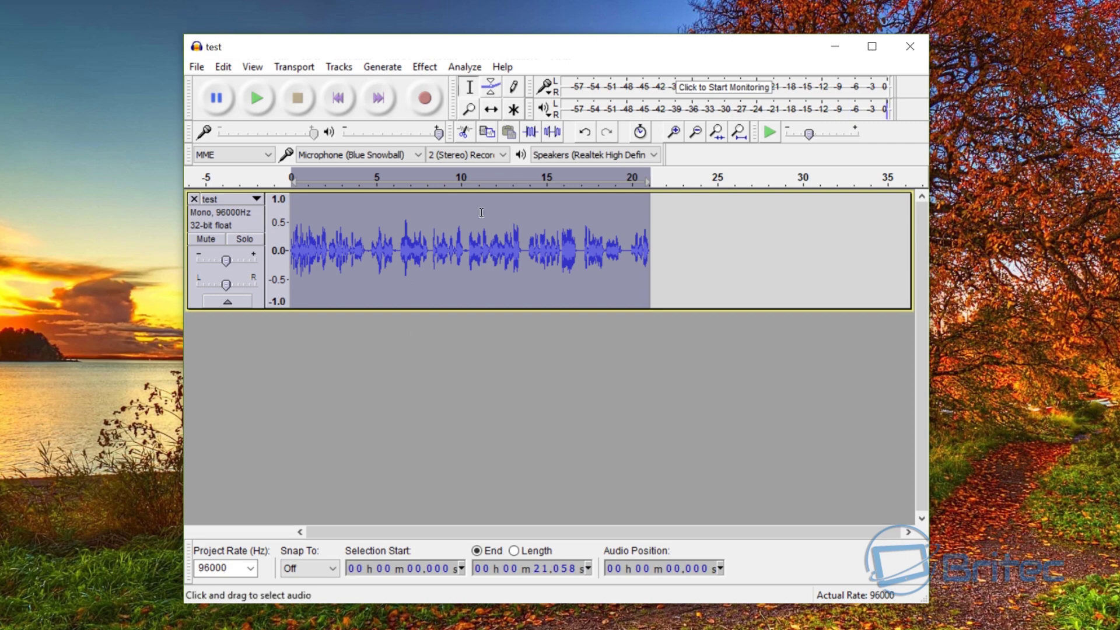
pyautogui.click(431, 69)
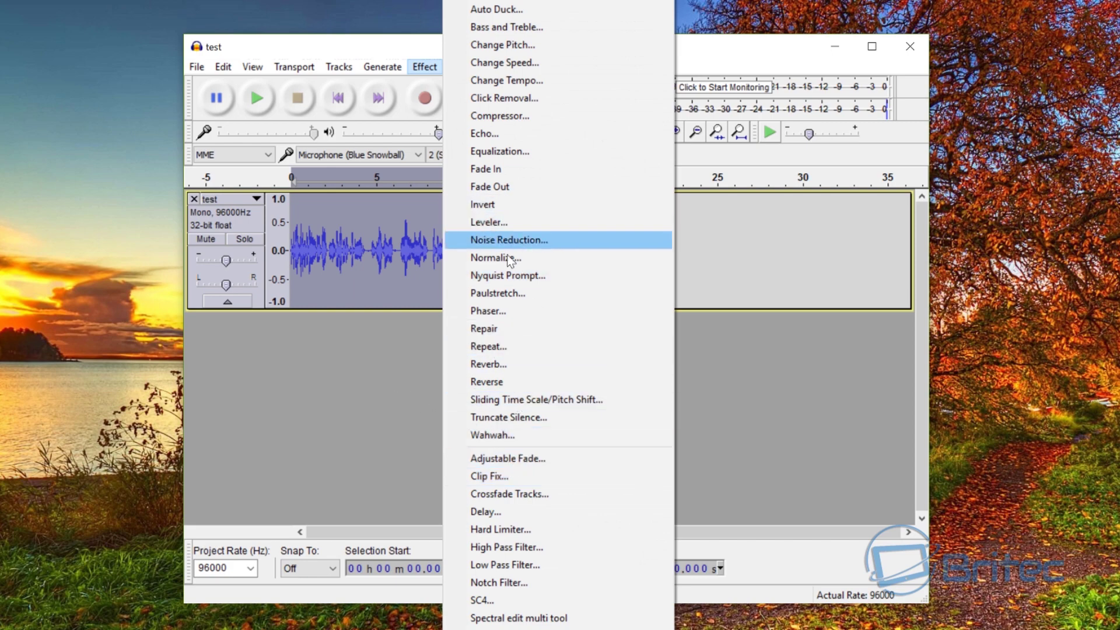
pyautogui.click(385, 379)
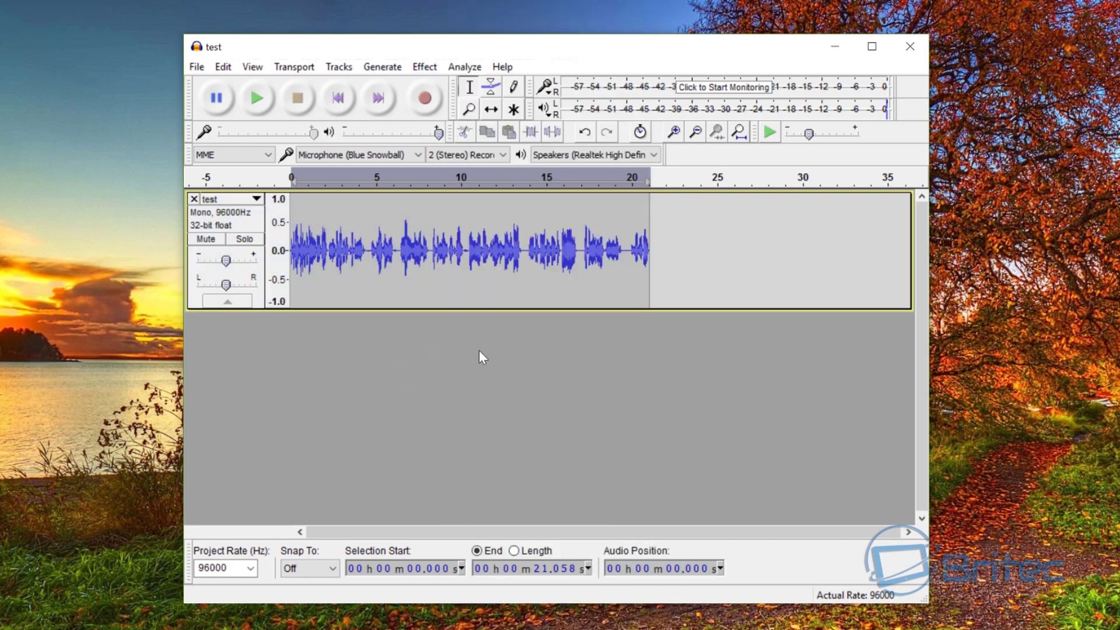